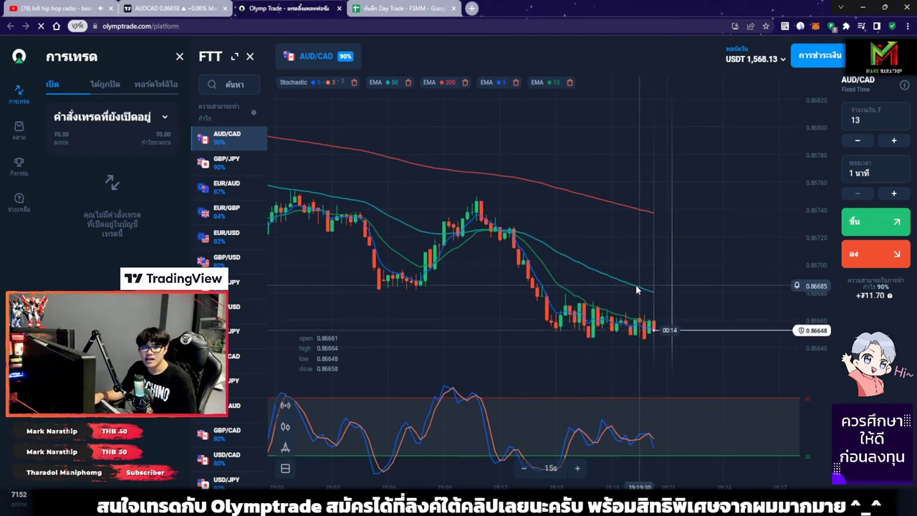
- Switch to the Day Trade log spreadsheet and review the Profit And Loss and balance entries for trades 4 to 6
{"action": "key", "text": "ctrl+Tab"}
{"action": "scroll", "coordinate": [628, 278], "scroll_direction": "down", "scroll_amount": 4}
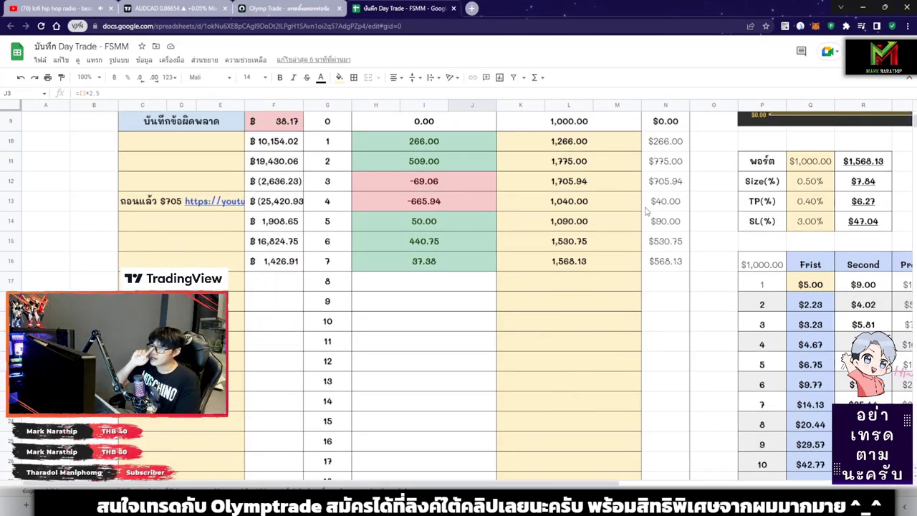
{"action": "scroll", "coordinate": [608, 229], "scroll_direction": "up", "scroll_amount": 3}
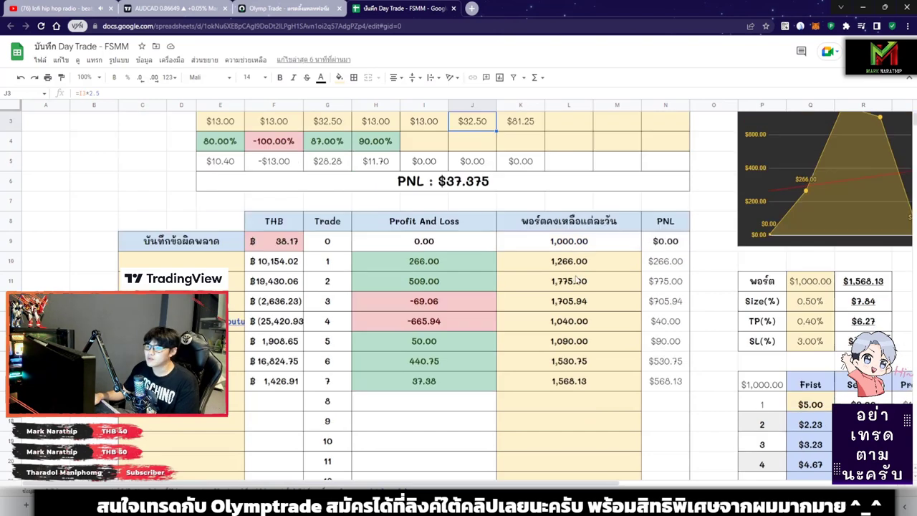
{"action": "scroll", "coordinate": [562, 254], "scroll_direction": "down", "scroll_amount": 2}
{"action": "left_click", "coordinate": [558, 246]}
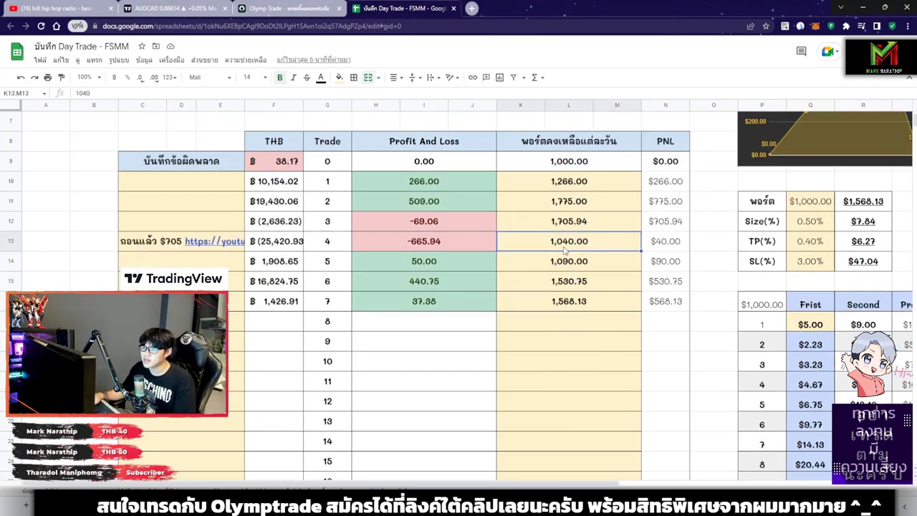
{"action": "left_click", "coordinate": [448, 263]}
{"action": "scroll", "coordinate": [450, 237], "scroll_direction": "down", "scroll_amount": 1}
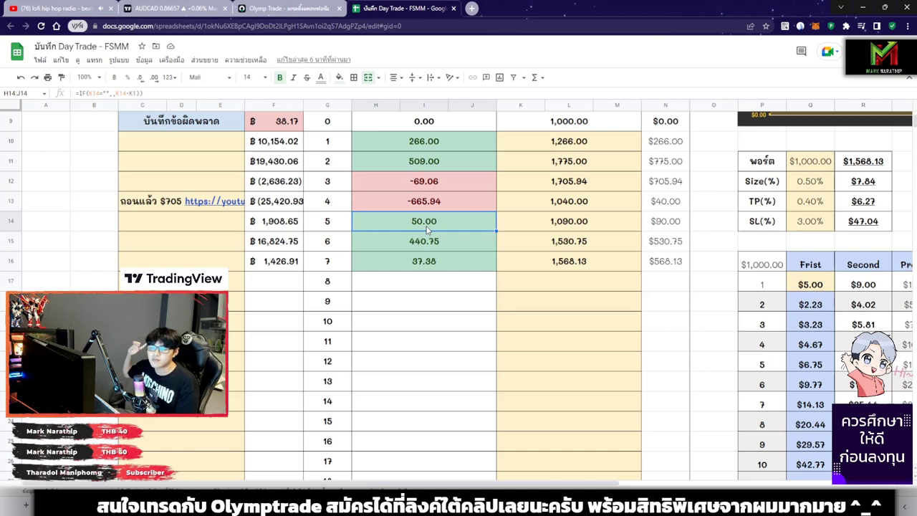
{"action": "left_click", "coordinate": [405, 244]}
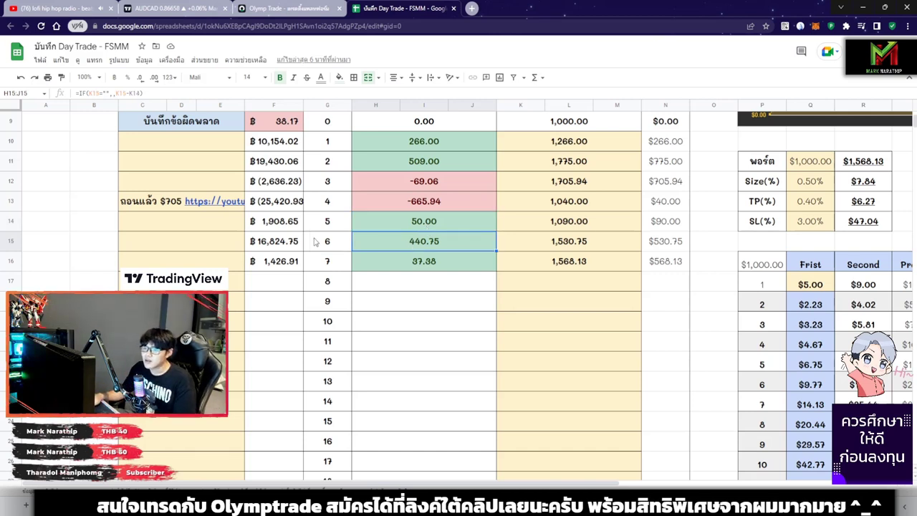
{"action": "scroll", "coordinate": [472, 244], "scroll_direction": "down", "scroll_amount": 1}
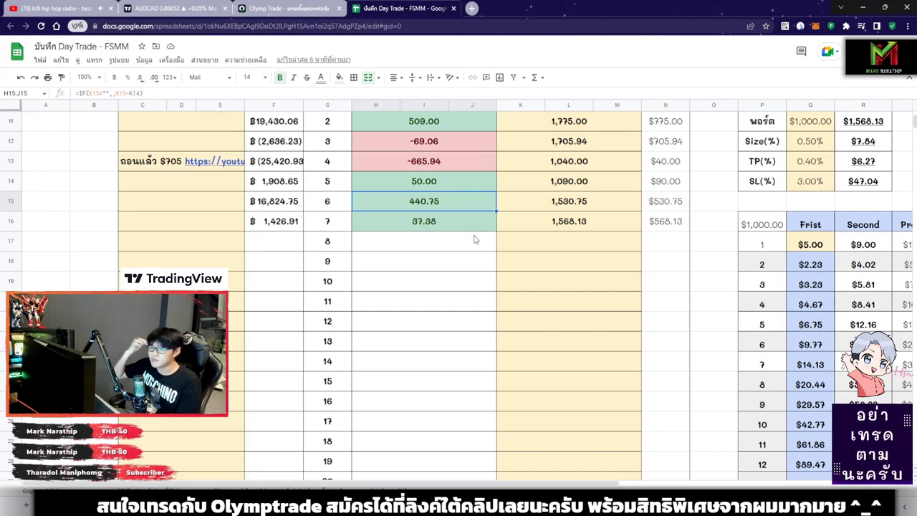
- Examine the baht value, profit and remaining balance in the rows for trades 6 and 7
{"action": "left_click_drag", "start_coordinate": [293, 205], "coordinate": [586, 203]}
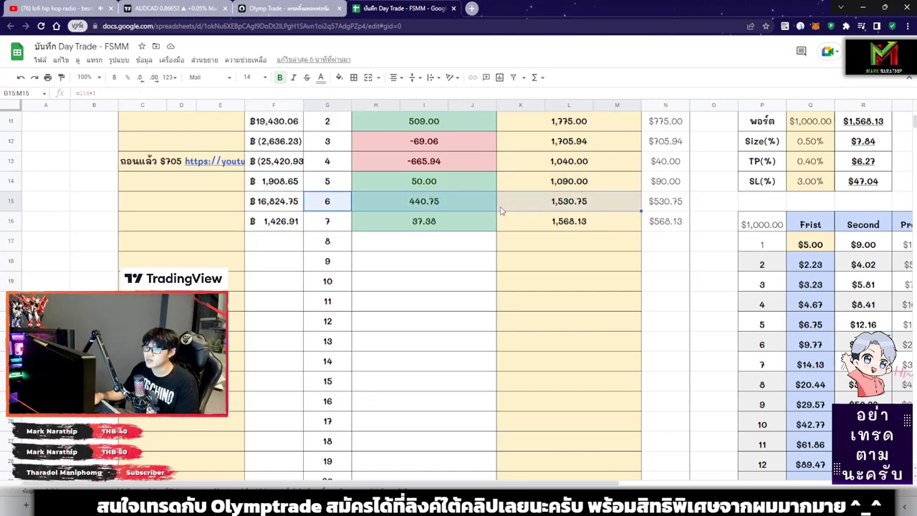
{"action": "left_click", "coordinate": [474, 207]}
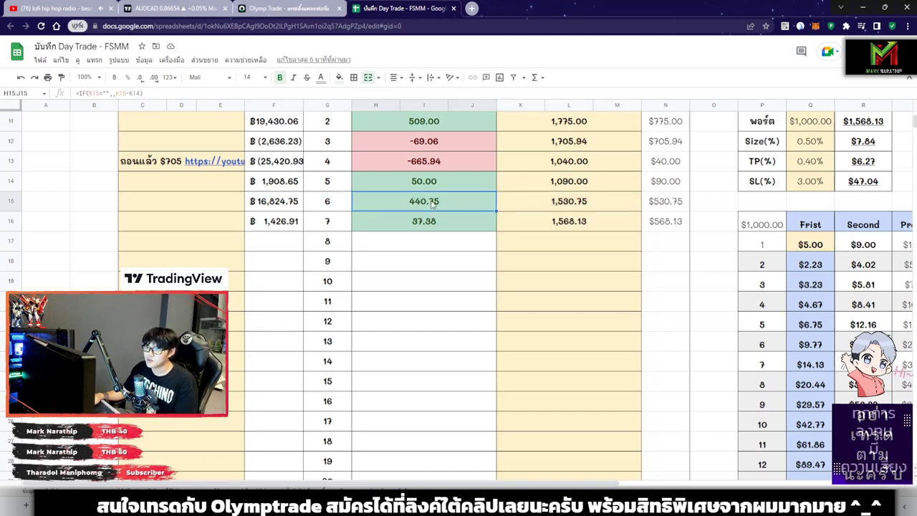
{"action": "left_click", "coordinate": [376, 220]}
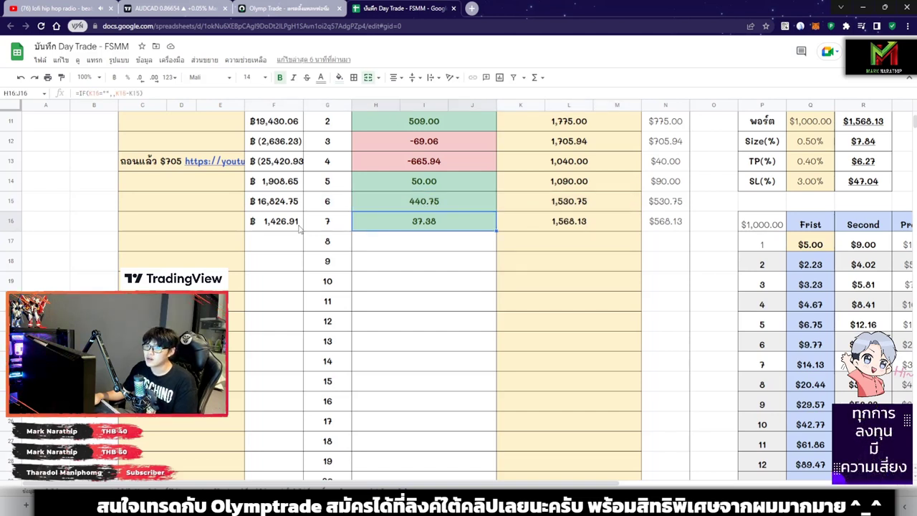
{"action": "left_click", "coordinate": [430, 240]}
{"action": "left_click", "coordinate": [422, 225]}
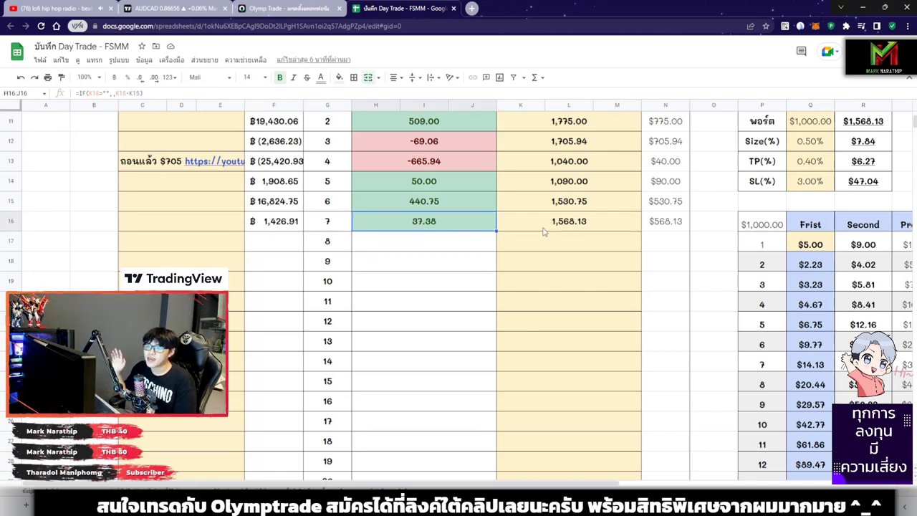
{"action": "left_click_drag", "start_coordinate": [281, 222], "coordinate": [537, 225]}
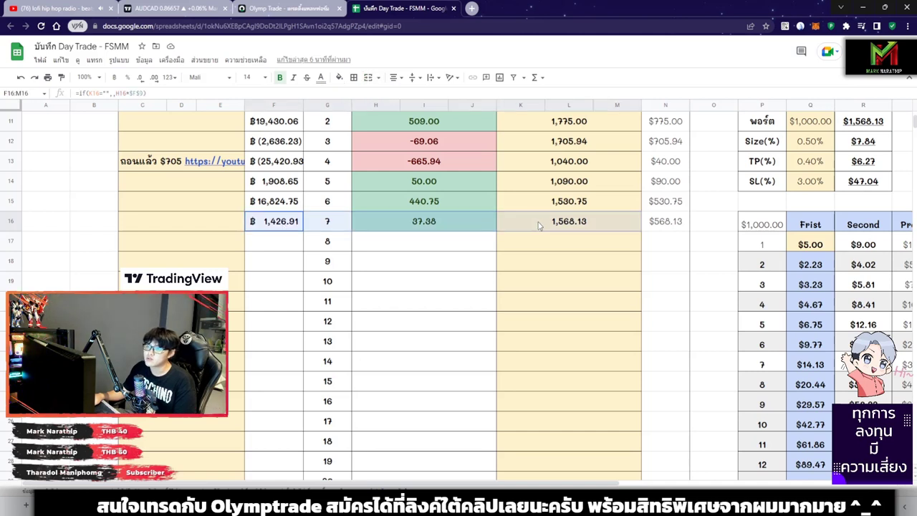
{"action": "left_click", "coordinate": [466, 242]}
{"action": "left_click", "coordinate": [452, 225]}
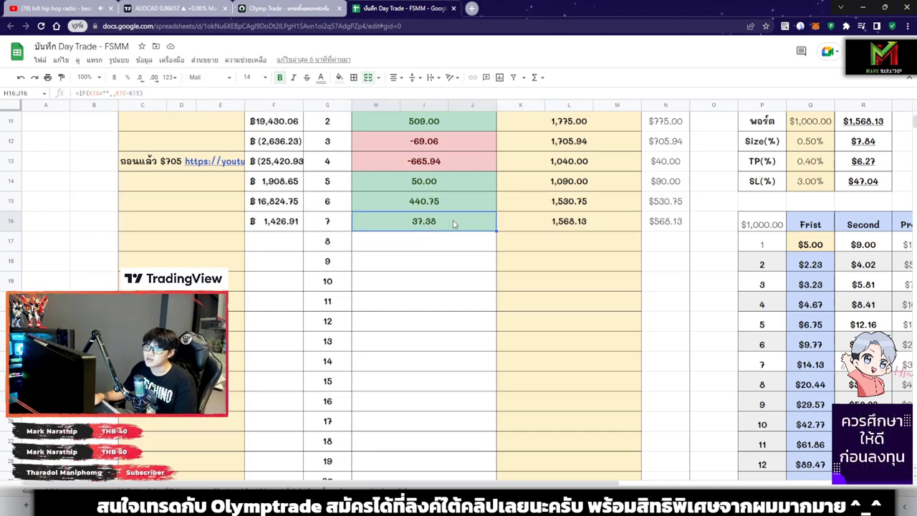
- Check the summed profit of trades 5 to 7 and compare the remaining balances of trades 4 and 7
{"action": "scroll", "coordinate": [459, 265], "scroll_direction": "up", "scroll_amount": 1}
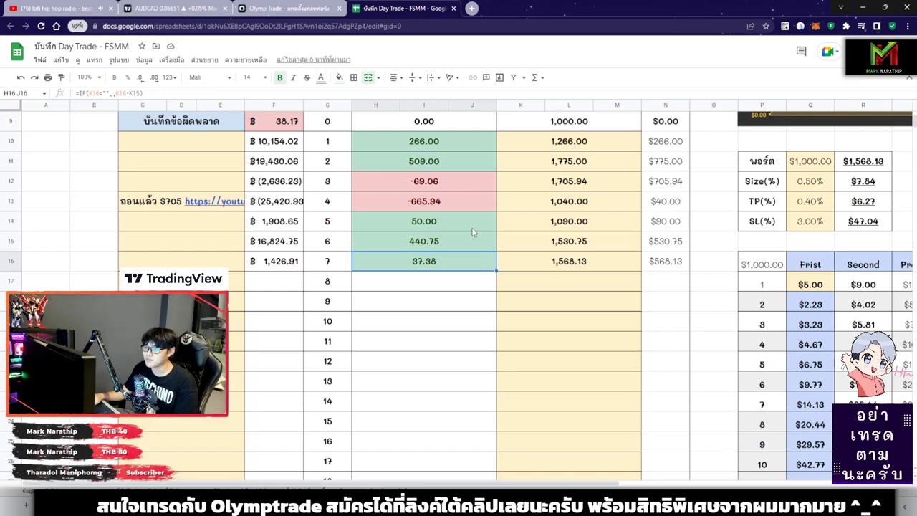
{"action": "left_click_drag", "start_coordinate": [462, 234], "coordinate": [462, 262]}
{"action": "left_click", "coordinate": [838, 491]}
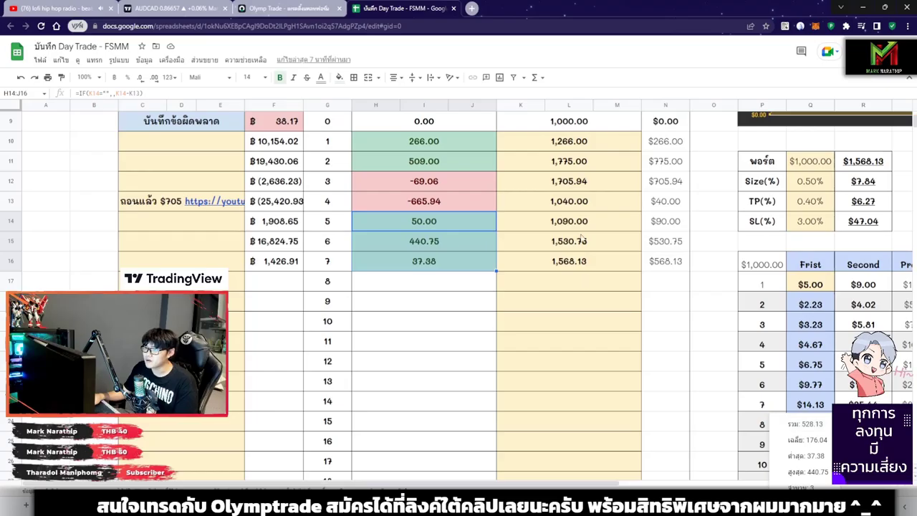
{"action": "left_click", "coordinate": [577, 199]}
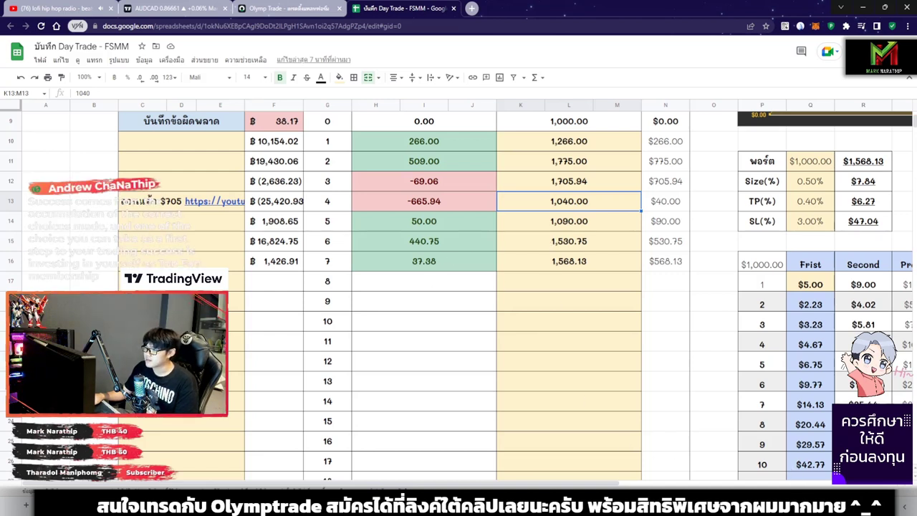
{"action": "left_click", "coordinate": [594, 261]}
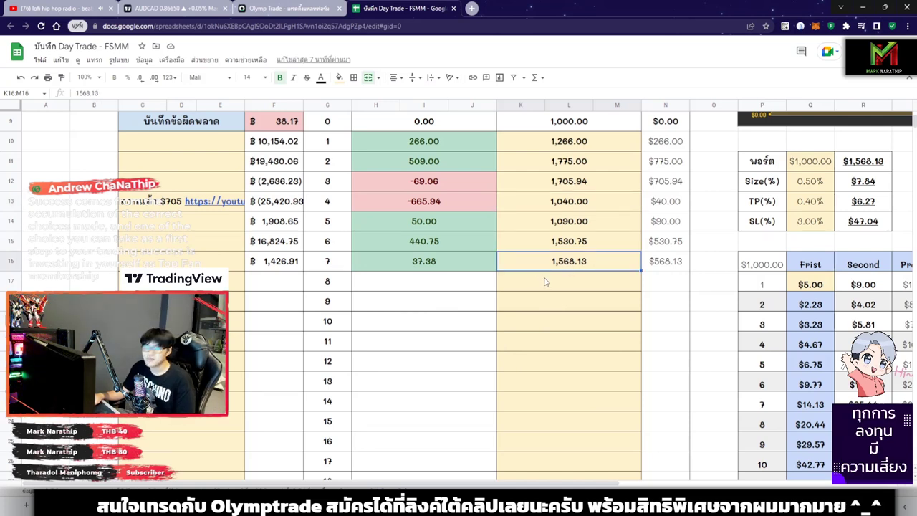
- Search the web for "แปลงค่าเงิน" in a new browser tab and open the MSN currency converter from the results
{"action": "key", "text": "ctrl+t"}
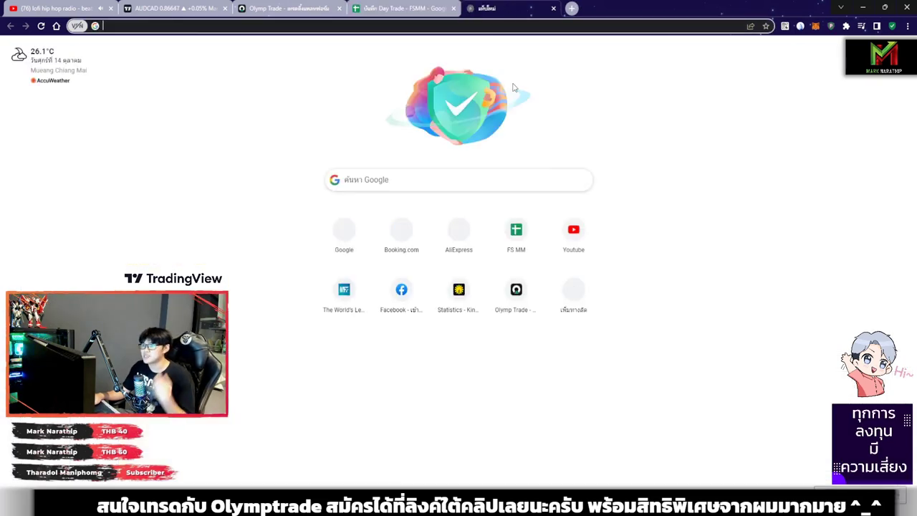
{"action": "type", "text": "cx'"}
{"action": "key", "text": "BackSpace"}
{"action": "key", "text": "BackSpace"}
{"action": "key", "text": "BackSpace"}
{"action": "type", "text": "cx'"}
{"action": "key", "text": "BackSpace"}
{"action": "key", "text": "BackSpace"}
{"action": "key", "text": "BackSpace"}
{"action": "type", "text": "แปลง"}
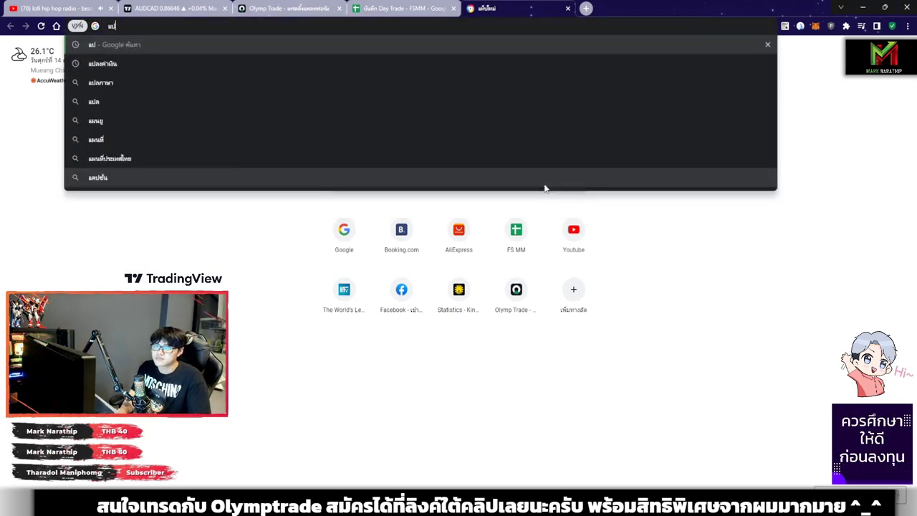
{"action": "key", "text": "Return"}
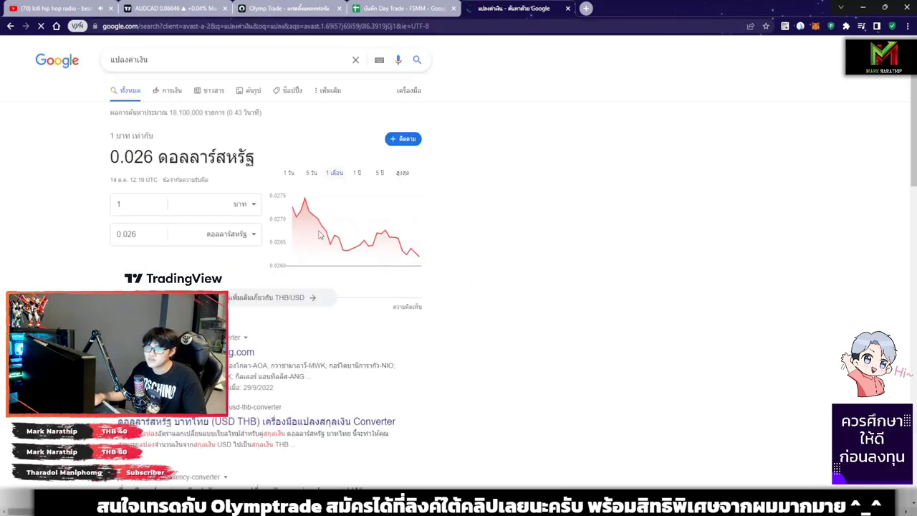
{"action": "scroll", "coordinate": [544, 187], "scroll_direction": "down", "scroll_amount": 2}
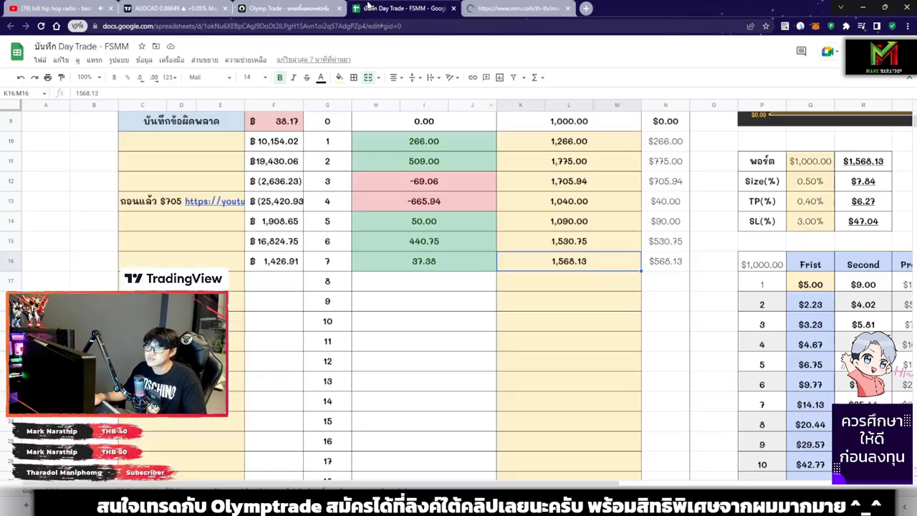
- Return to the trade log, enter the formula =K16-K13 in the balance cell for trade 8, and copy that cell
{"action": "key", "text": "ctrl+shift+Tab"}
{"action": "left_click", "coordinate": [569, 285]}
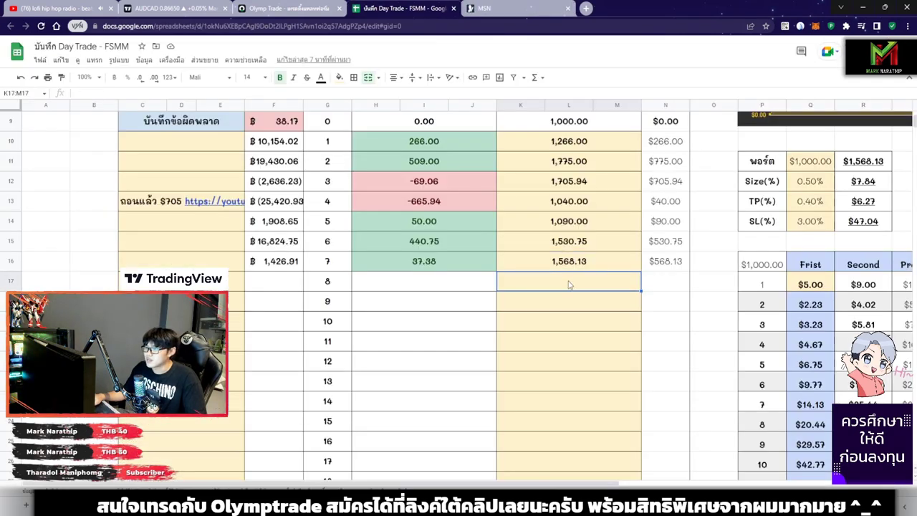
{"action": "type", "text": "ซ"}
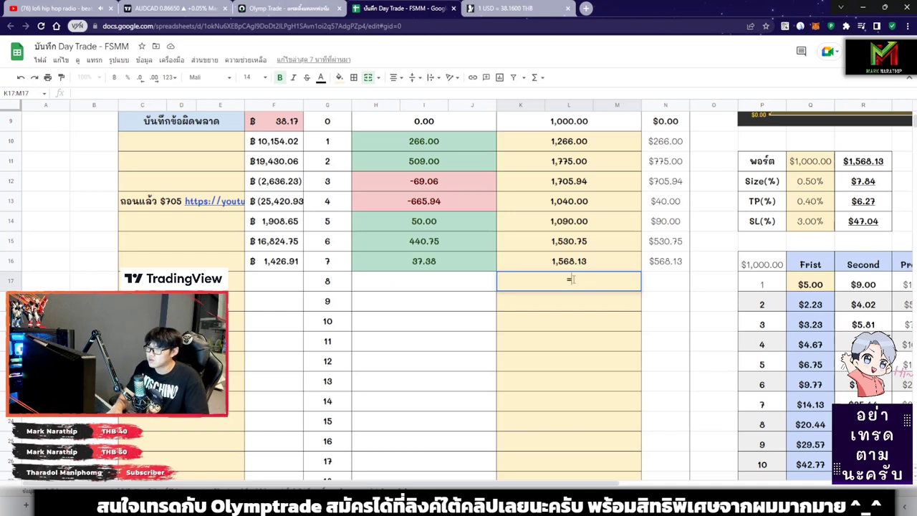
{"action": "key", "text": "Tab"}
{"action": "left_click", "coordinate": [573, 265]}
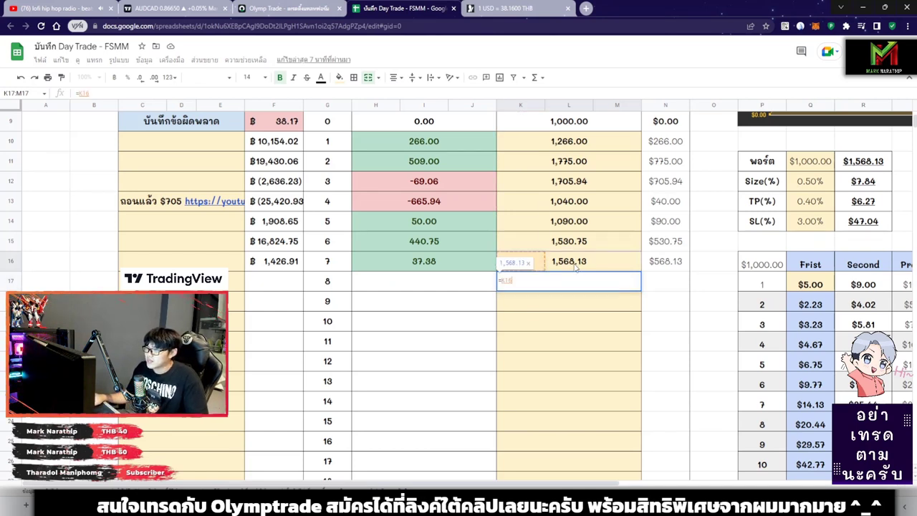
{"action": "type", "text": "-"}
{"action": "left_click", "coordinate": [543, 203]}
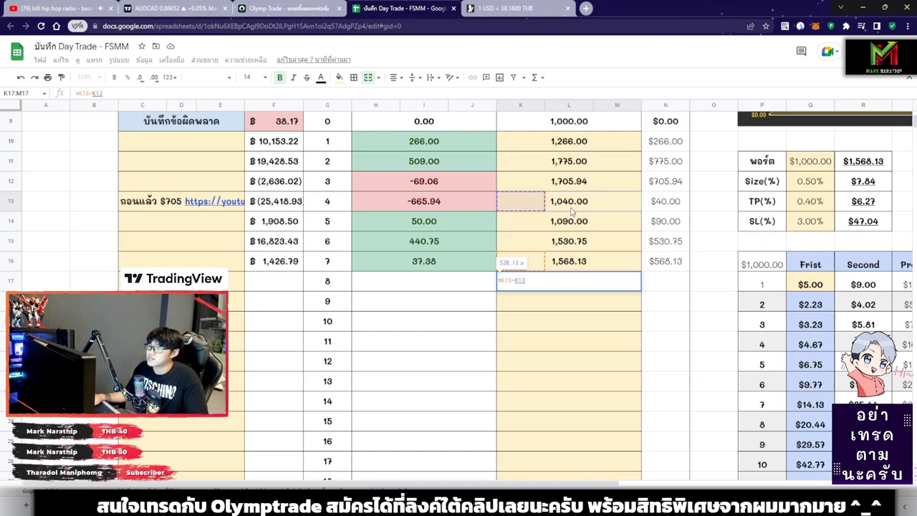
{"action": "key", "text": "Return"}
{"action": "left_click", "coordinate": [576, 285]}
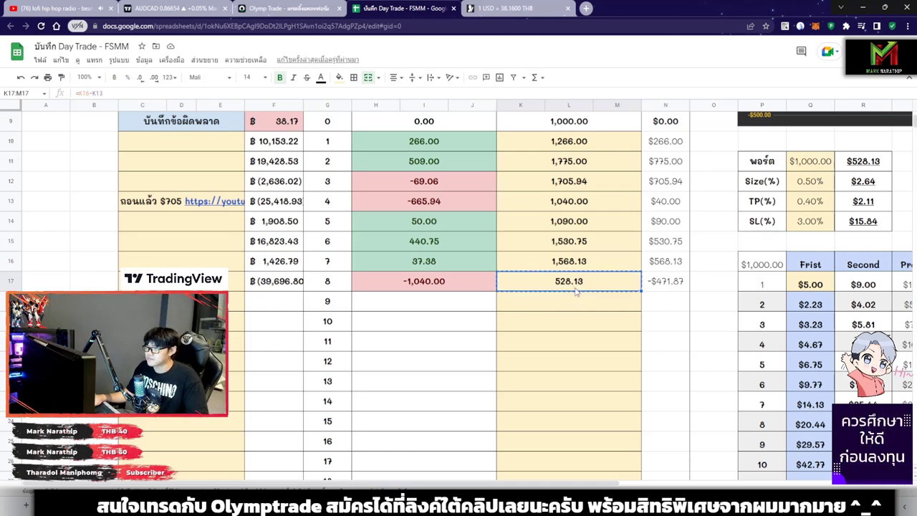
- Convert 528.13 USD to Thai baht in the MSN currency converter
{"action": "left_click", "coordinate": [512, 8]}
{"action": "key", "text": "ctrl+shift+Tab"}
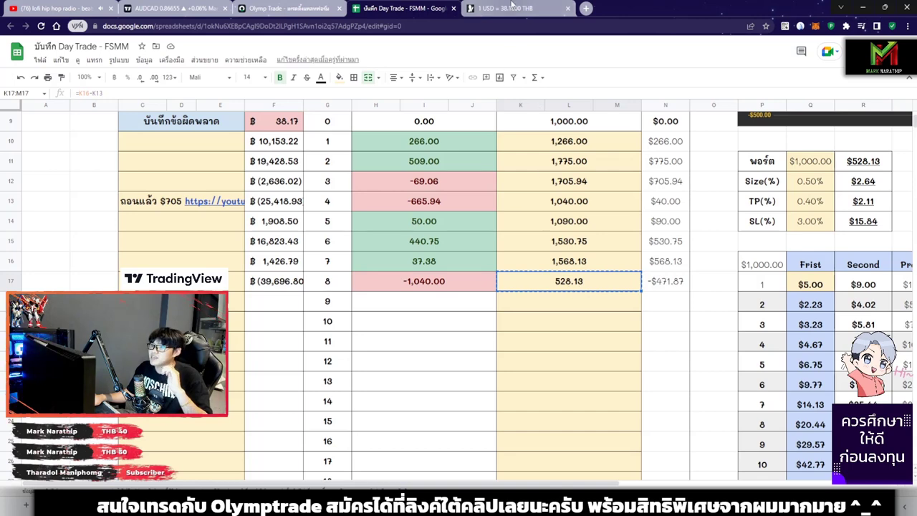
{"action": "left_click", "coordinate": [513, 8]}
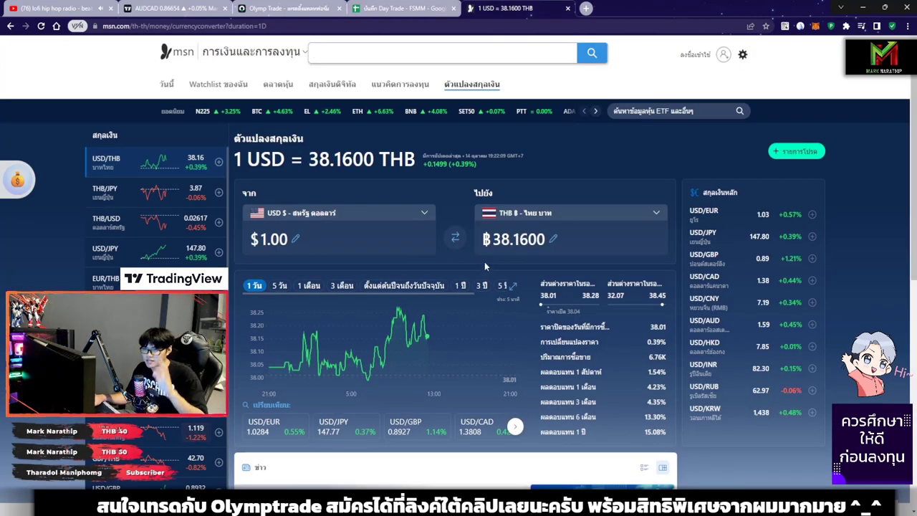
{"action": "scroll", "coordinate": [635, 183], "scroll_direction": "down", "scroll_amount": 1}
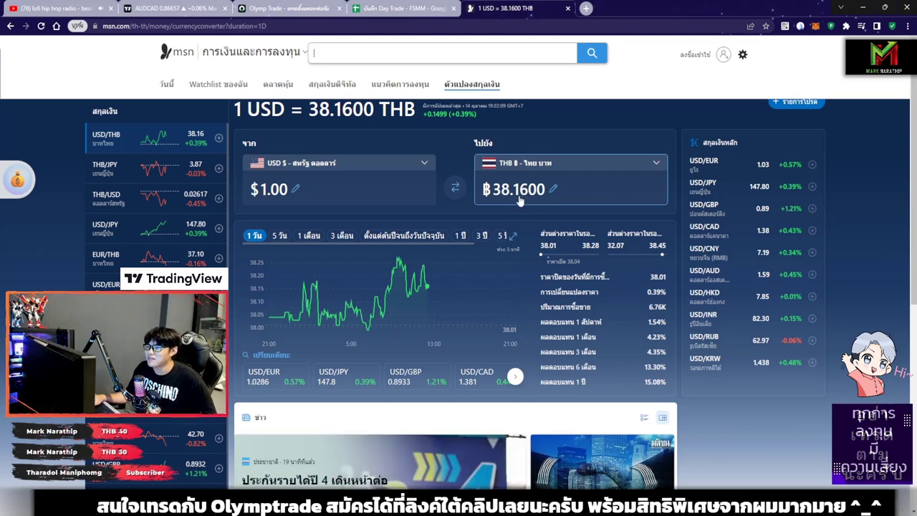
{"action": "key", "text": "ctrl+shift+Tab"}
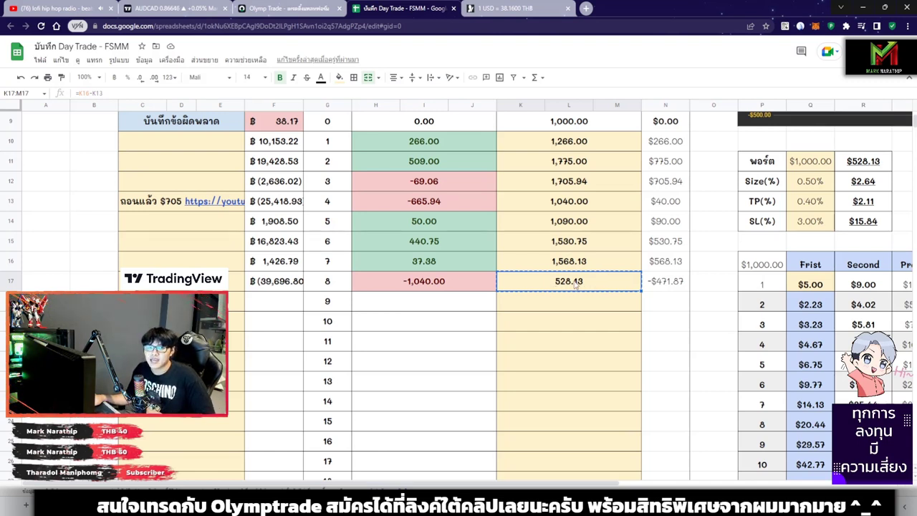
{"action": "left_click", "coordinate": [505, 8]}
{"action": "left_click", "coordinate": [334, 188]}
{"action": "type", "text": "52"}
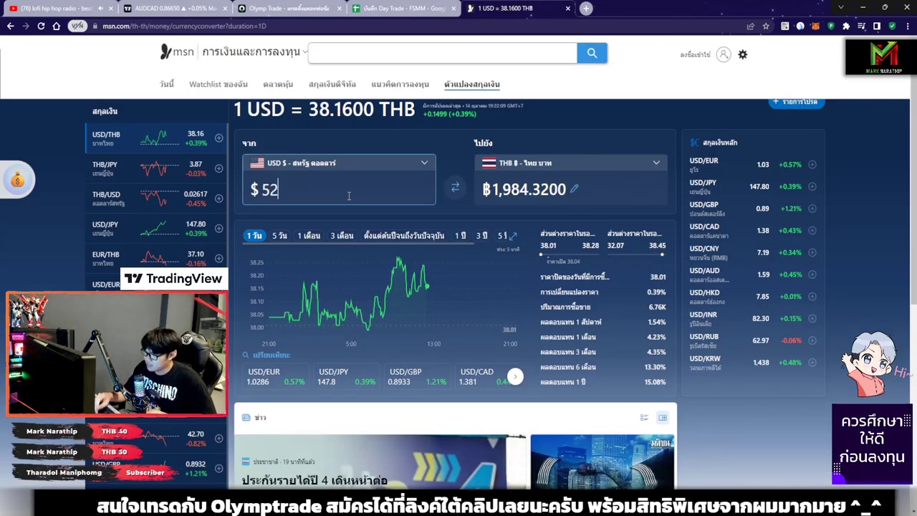
{"action": "type", "text": "8.13"}
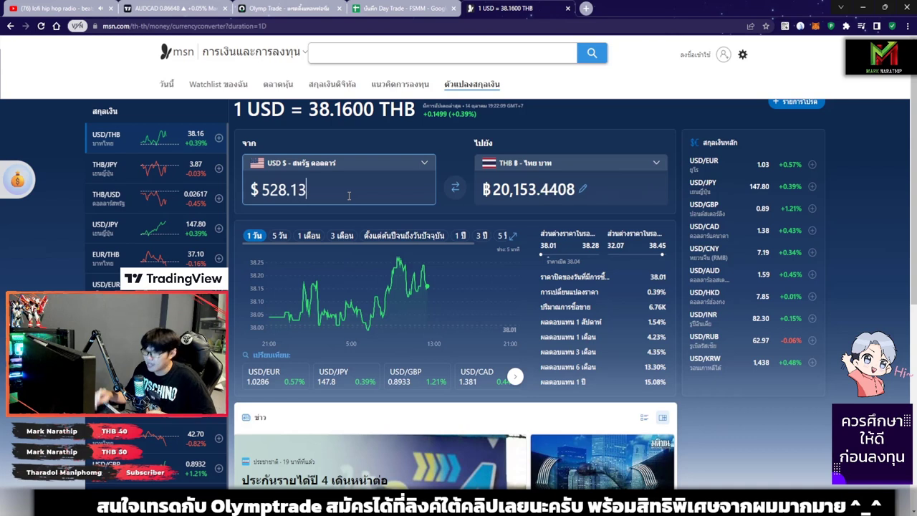
{"action": "key", "text": "Tab"}
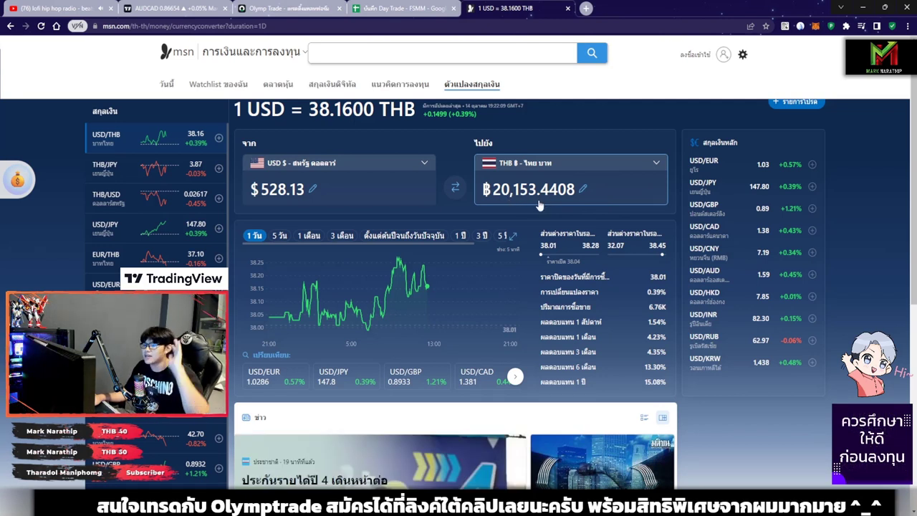
- Switch to the Olymp Trade platform and open the withdrawal page from the payment options
{"action": "left_click", "coordinate": [285, 8]}
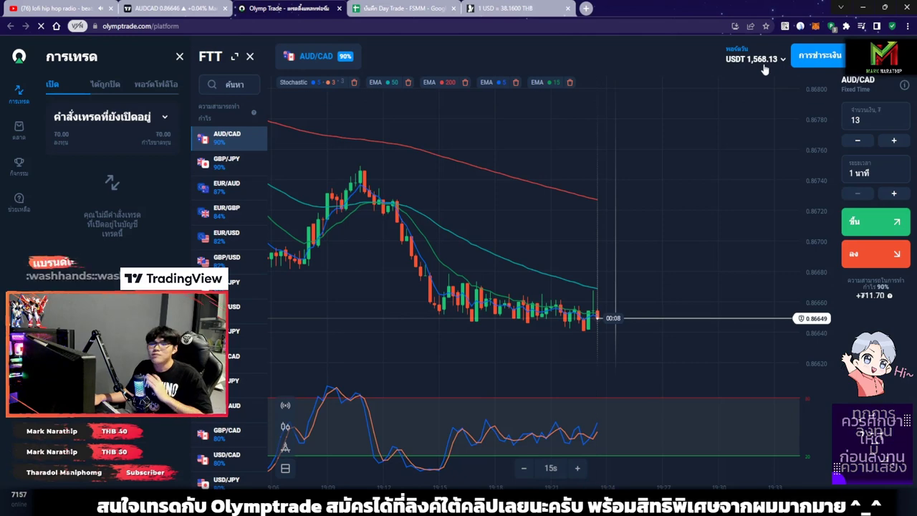
{"action": "left_click", "coordinate": [819, 56]}
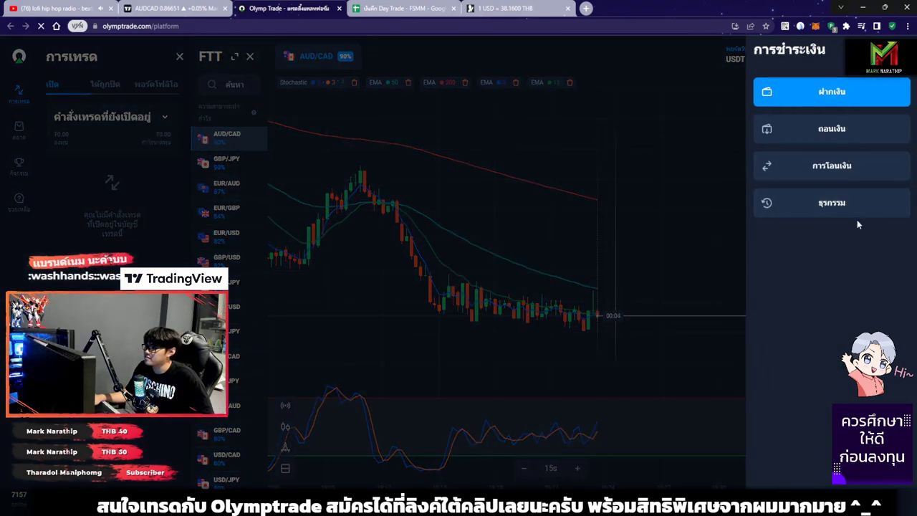
{"action": "left_click", "coordinate": [842, 132]}
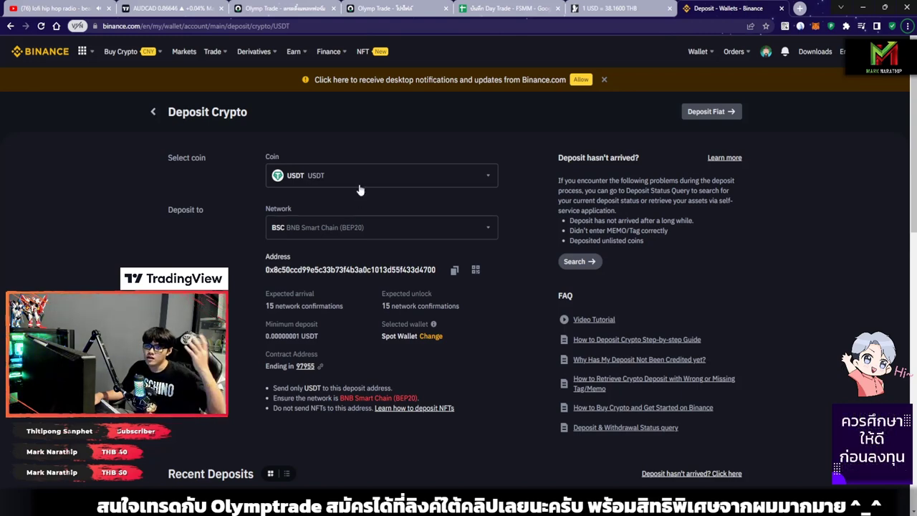
- Switch to the Olymp Trade withdrawal page and underline the BSC BEP-20 network name with the annotation pen
{"action": "left_click", "coordinate": [394, 8]}
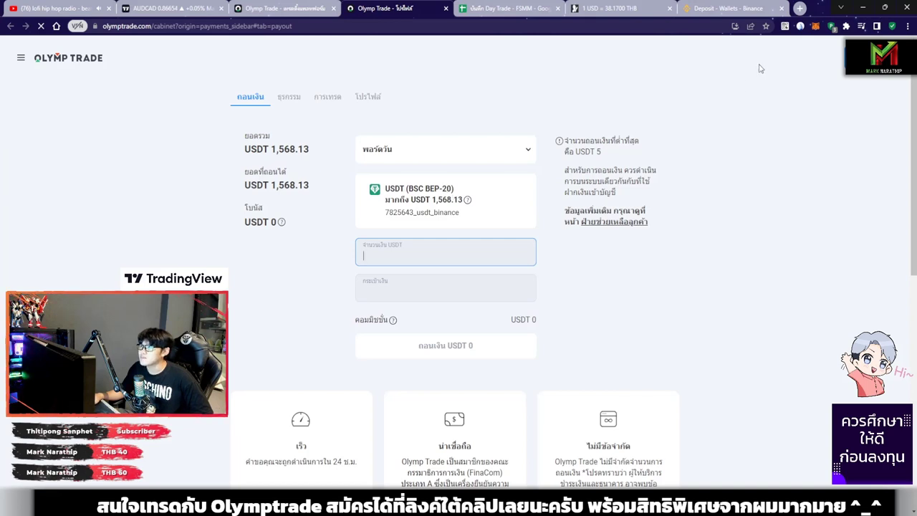
{"action": "left_click", "coordinate": [800, 27]}
{"action": "left_click", "coordinate": [641, 50]}
{"action": "left_click_drag", "start_coordinate": [405, 192], "coordinate": [462, 179]}
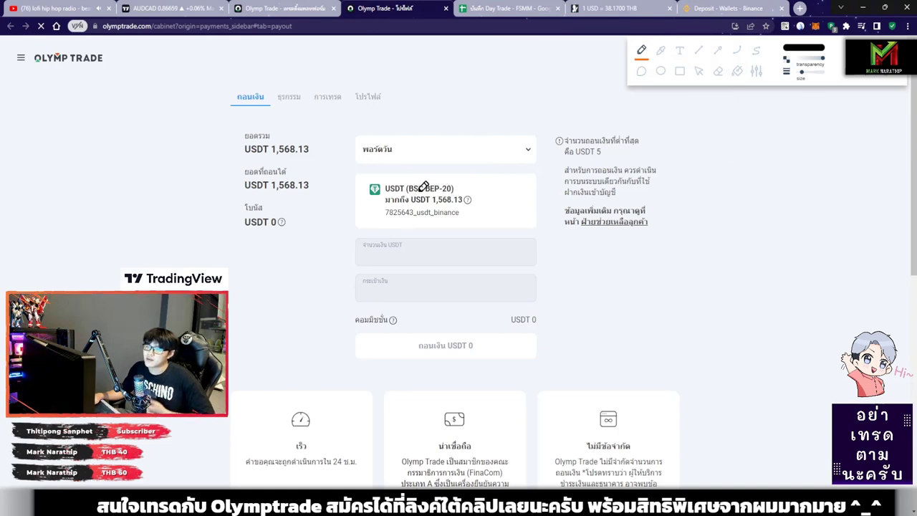
{"action": "mouse_move", "coordinate": [404, 194]}
{"action": "left_mouse_down"}
{"action": "mouse_move", "coordinate": [462, 186]}
{"action": "mouse_move", "coordinate": [458, 176]}
{"action": "mouse_move", "coordinate": [401, 178]}
{"action": "mouse_move", "coordinate": [403, 192]}
{"action": "left_mouse_up"}
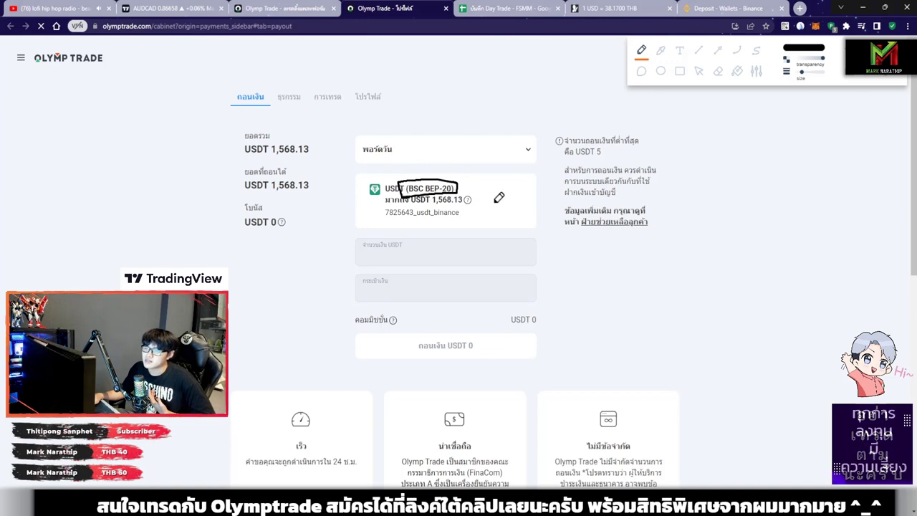
{"action": "left_click_drag", "start_coordinate": [463, 190], "coordinate": [506, 166]}
{"action": "key", "text": "Delete"}
{"action": "left_click_drag", "start_coordinate": [406, 193], "coordinate": [453, 193]}
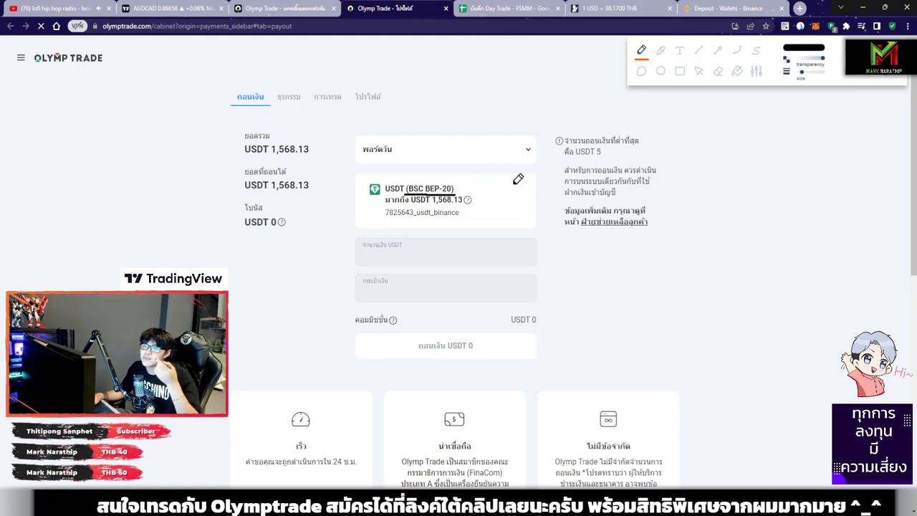
{"action": "left_click", "coordinate": [699, 71]}
- Switch to the Binance USDT deposit page and point out the deposit address by selecting it
{"action": "left_click", "coordinate": [725, 8]}
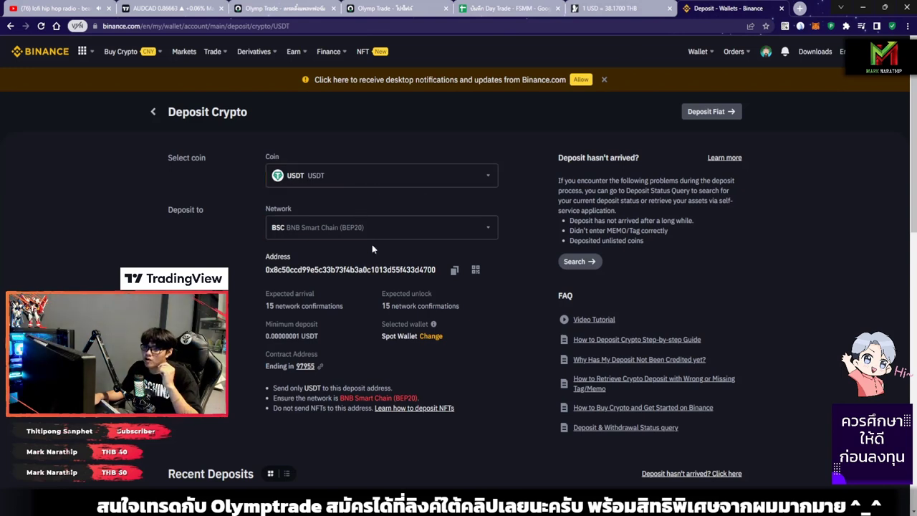
{"action": "double_click", "coordinate": [356, 270]}
{"action": "left_click", "coordinate": [308, 270]}
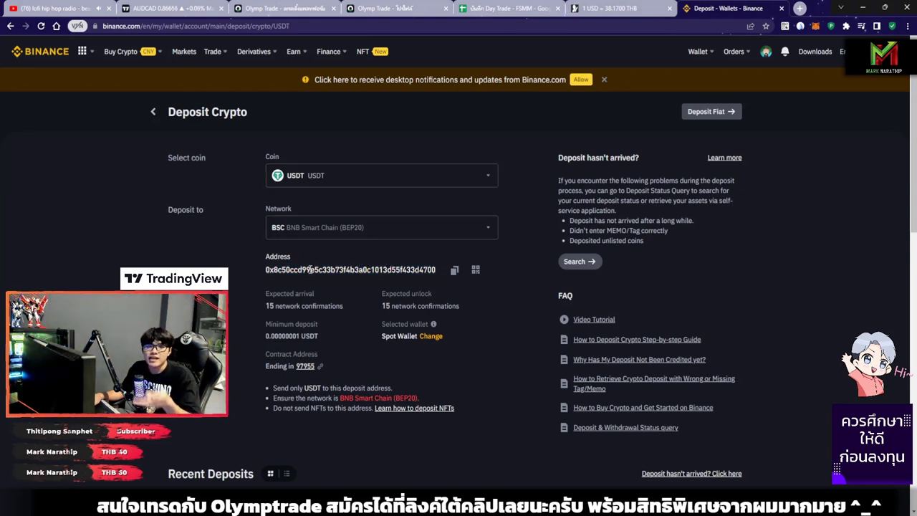
- Underline the BNB Smart Chain network name with the annotation pen and clear the drawing
{"action": "mouse_move", "coordinate": [788, 48]}
{"action": "left_click", "coordinate": [650, 50]}
{"action": "mouse_move", "coordinate": [348, 227]}
{"action": "left_mouse_down"}
{"action": "mouse_move", "coordinate": [366, 233]}
{"action": "mouse_move", "coordinate": [358, 218]}
{"action": "mouse_move", "coordinate": [341, 223]}
{"action": "mouse_move", "coordinate": [344, 233]}
{"action": "left_mouse_up"}
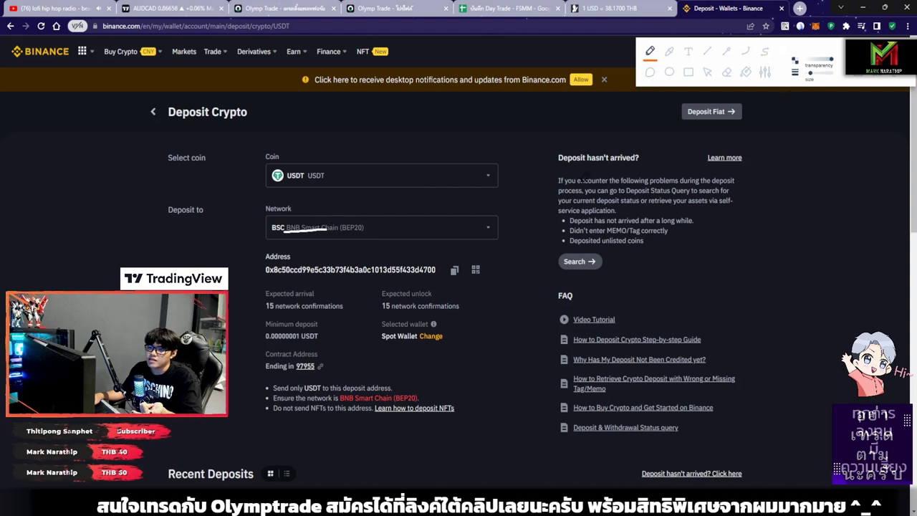
{"action": "left_click_drag", "start_coordinate": [286, 231], "coordinate": [338, 232]}
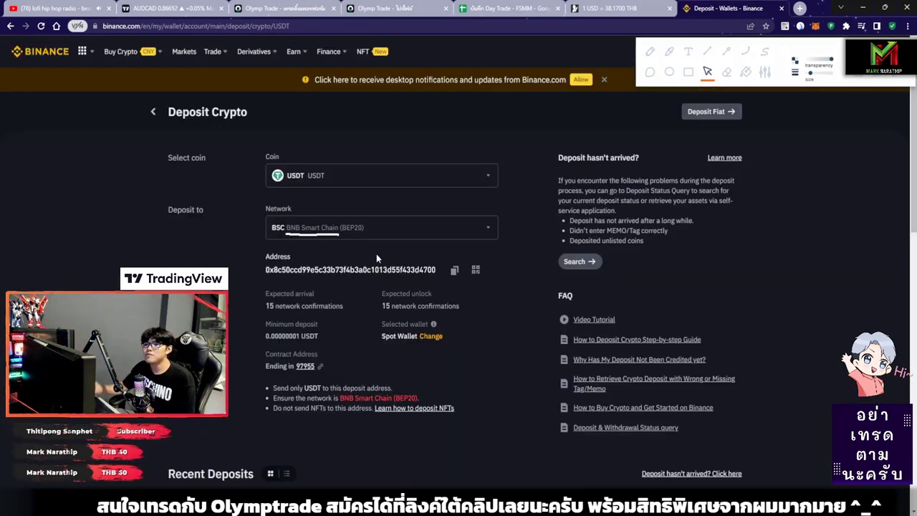
{"action": "key", "text": "Escape"}
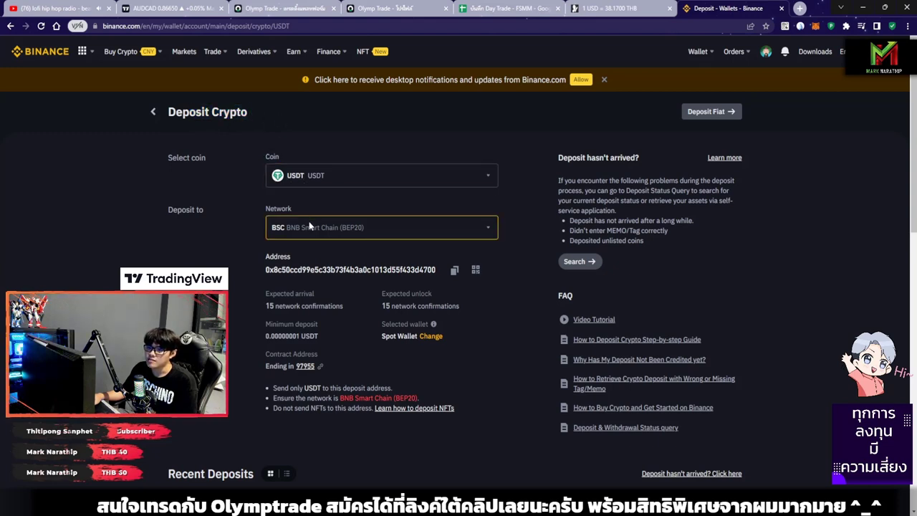
- Copy the USDT deposit address for the BSC BNB Smart Chain (BEP20) network from the Binance deposit page
{"action": "double_click", "coordinate": [281, 228]}
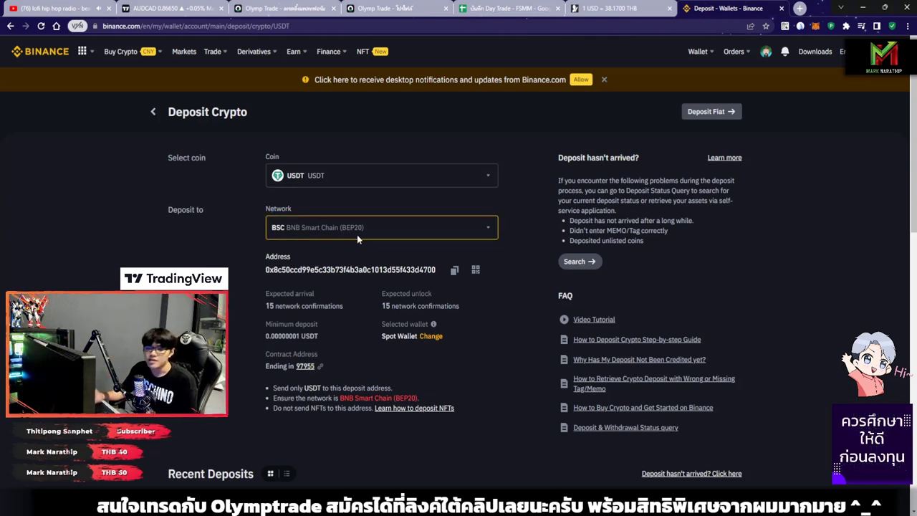
{"action": "double_click", "coordinate": [369, 270]}
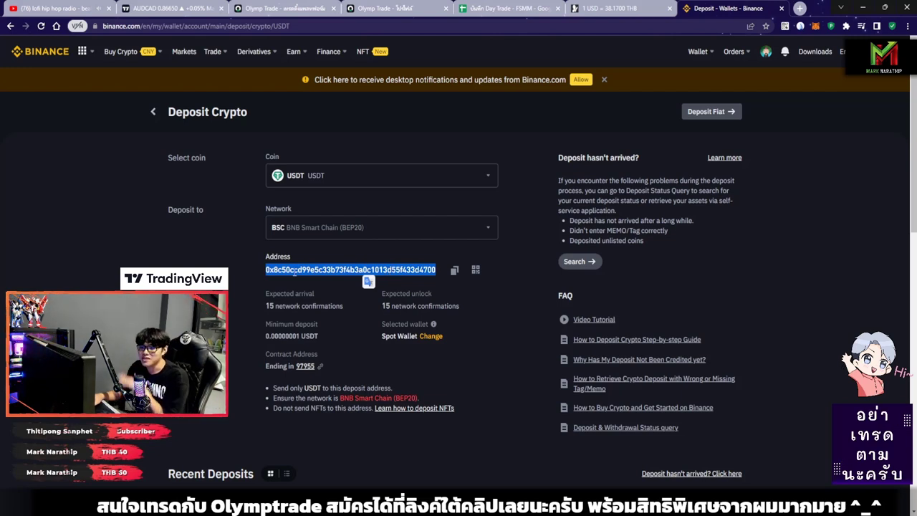
{"action": "double_click", "coordinate": [392, 269]}
{"action": "left_click", "coordinate": [366, 270]}
{"action": "double_click", "coordinate": [366, 270]}
{"action": "left_click", "coordinate": [341, 266]}
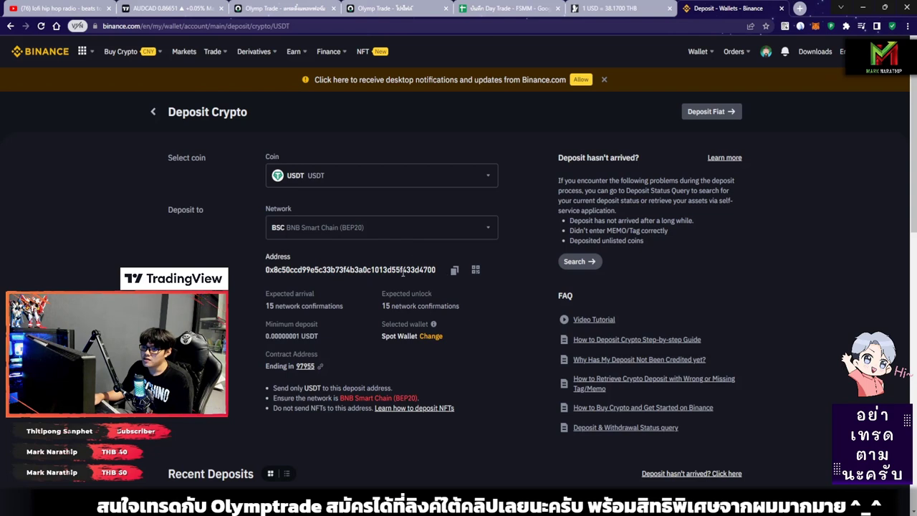
{"action": "double_click", "coordinate": [366, 269]}
{"action": "left_click", "coordinate": [454, 270]}
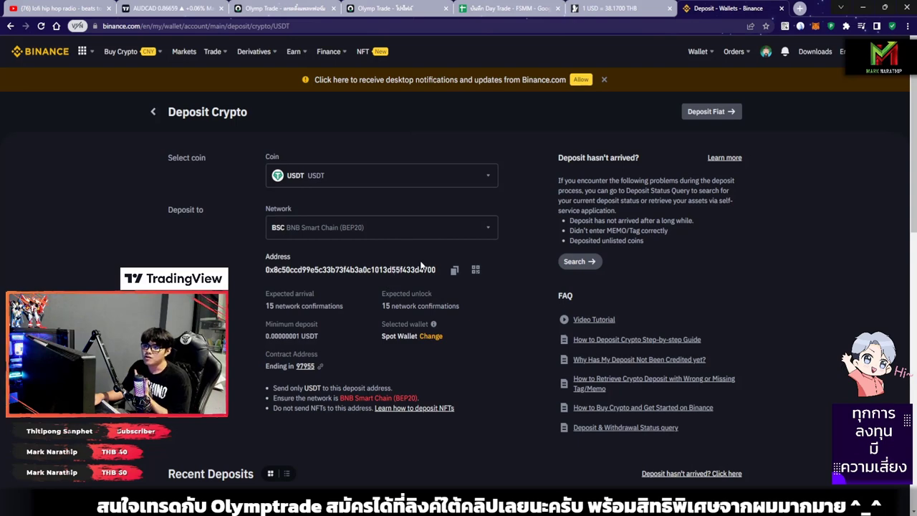
- Return to the Olymp Trade withdrawal page and paste the copied Binance deposit address as the destination wallet
{"action": "left_click", "coordinate": [394, 9]}
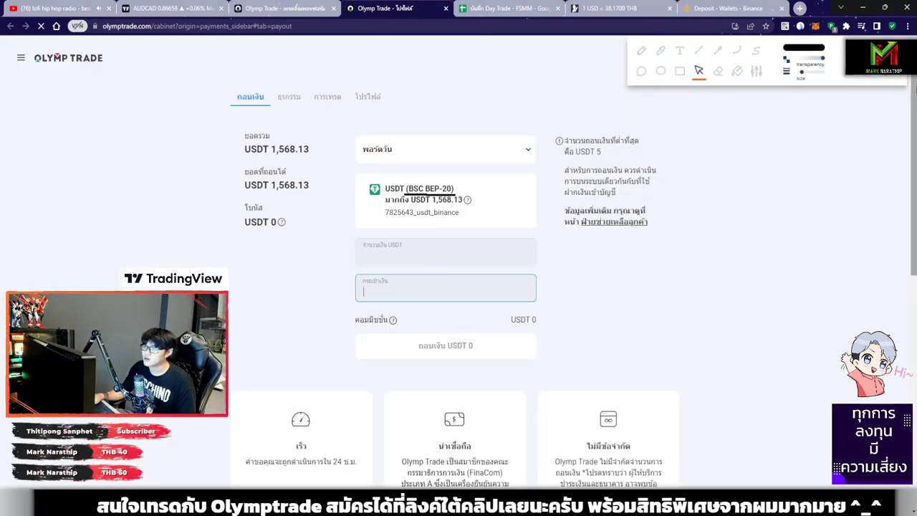
{"action": "left_click", "coordinate": [423, 290]}
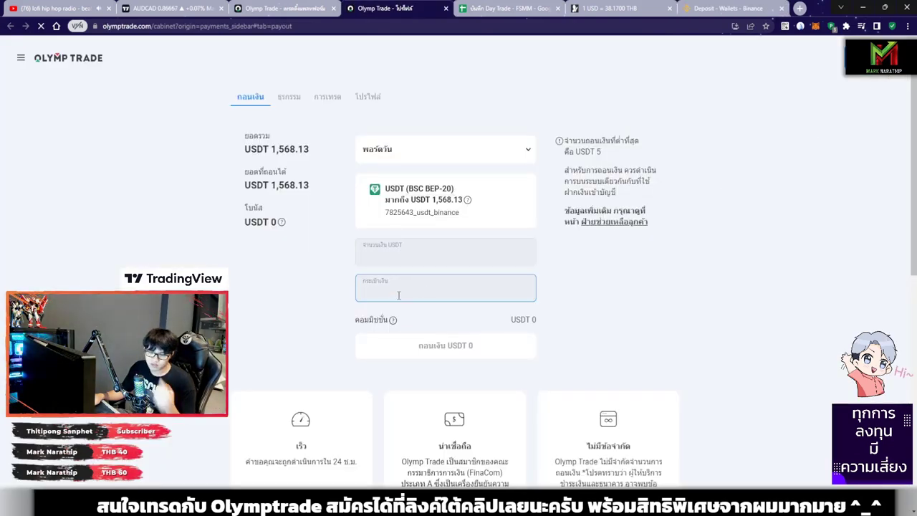
{"action": "key", "text": "ctrl+v"}
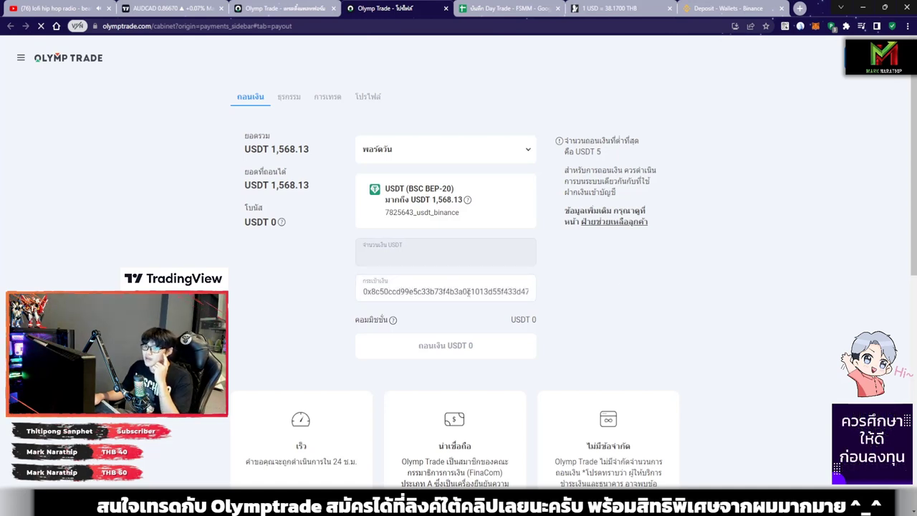
- Set the withdrawal amount to the suggested maximum of 1551.61 USDT after entering 55555
{"action": "left_click", "coordinate": [420, 263]}
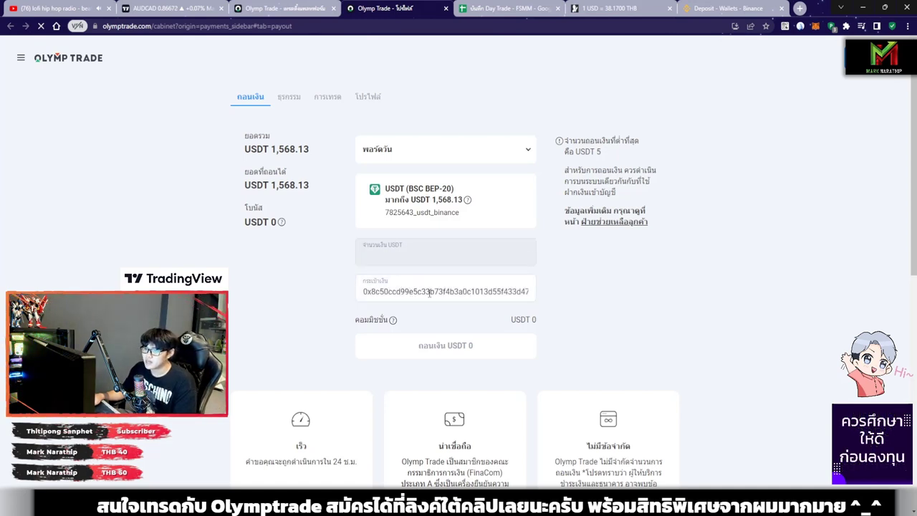
{"action": "left_click", "coordinate": [403, 254]}
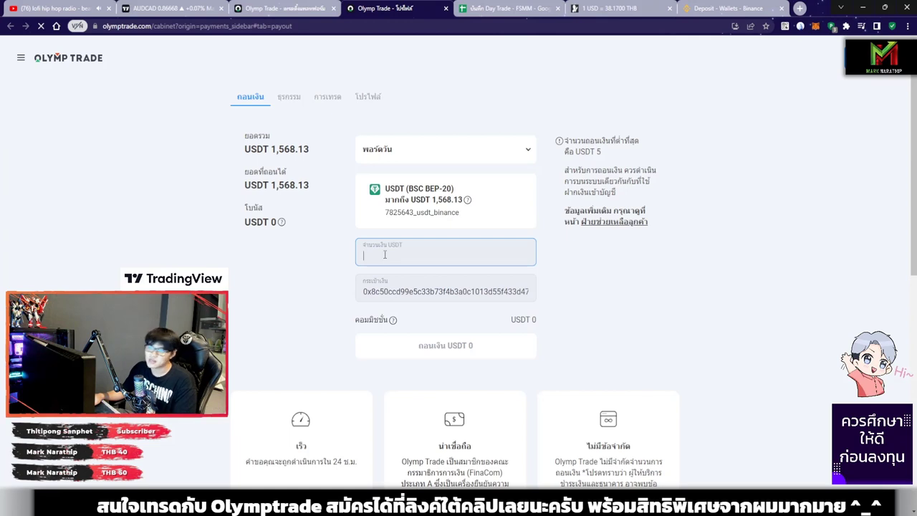
{"action": "type", "text": "55555"}
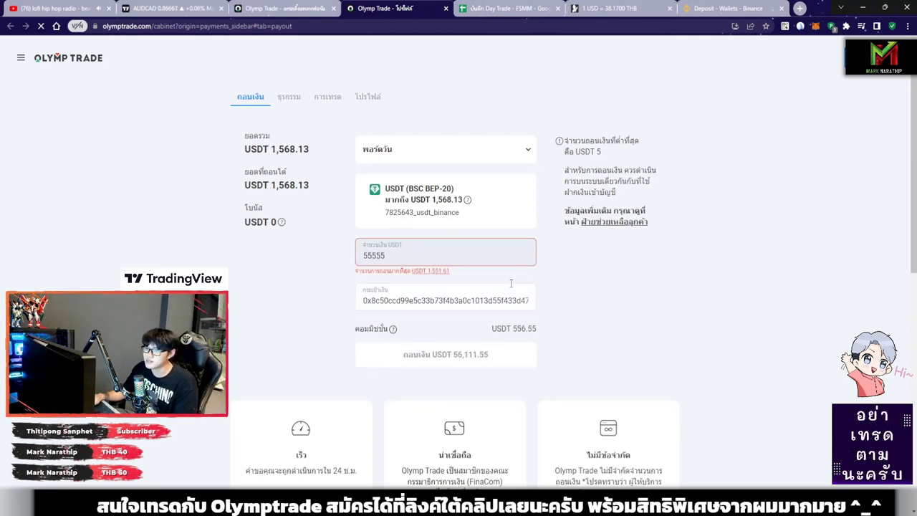
{"action": "left_click", "coordinate": [432, 272]}
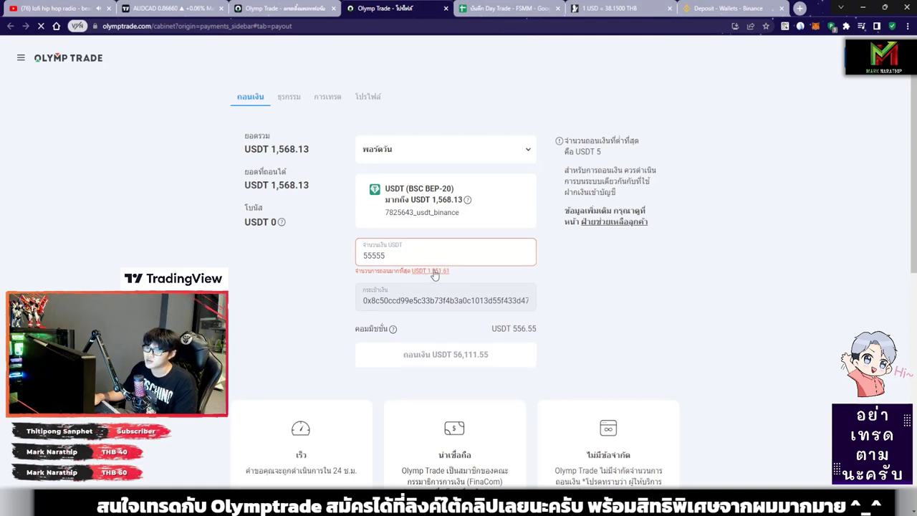
{"action": "left_click", "coordinate": [433, 271]}
- Check the withdrawal commission and convert 16.52 USD to Thai baht in the MSN currency converter
{"action": "left_click_drag", "start_coordinate": [506, 319], "coordinate": [593, 315]}
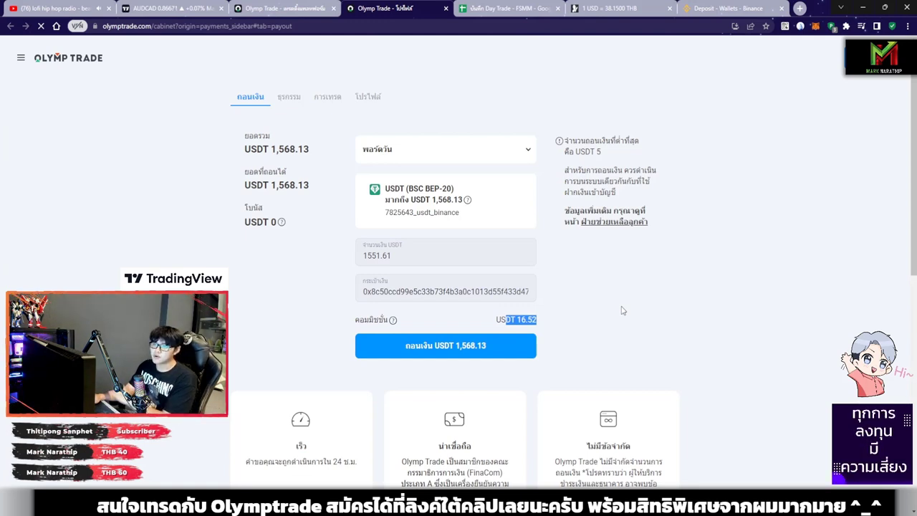
{"action": "left_click", "coordinate": [622, 310]}
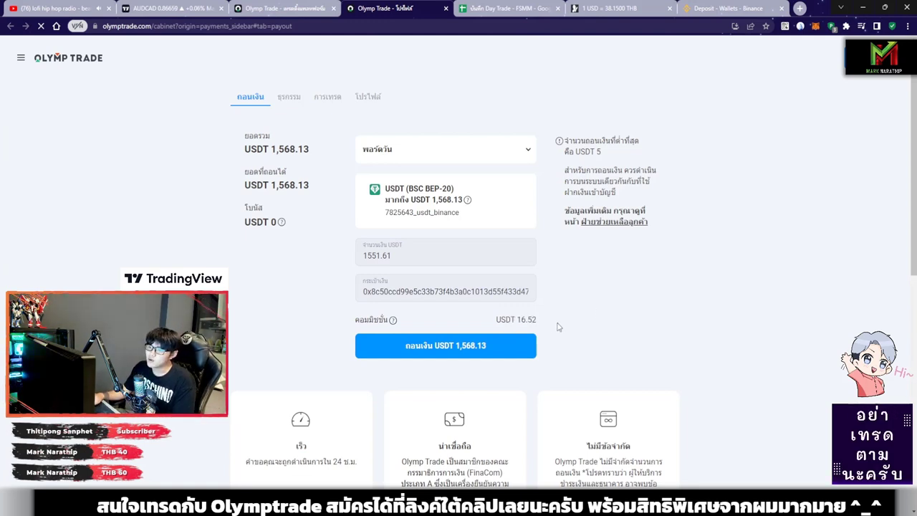
{"action": "left_click_drag", "start_coordinate": [548, 325], "coordinate": [519, 322]}
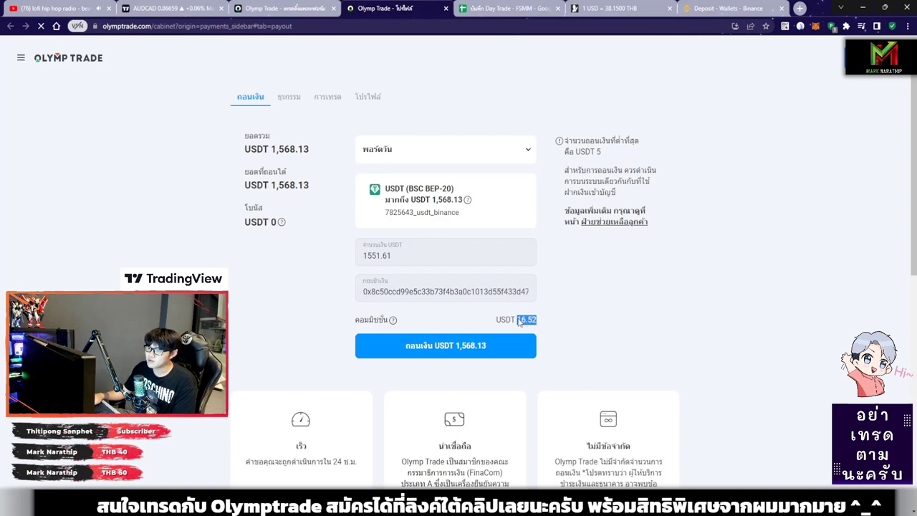
{"action": "left_click", "coordinate": [535, 322]}
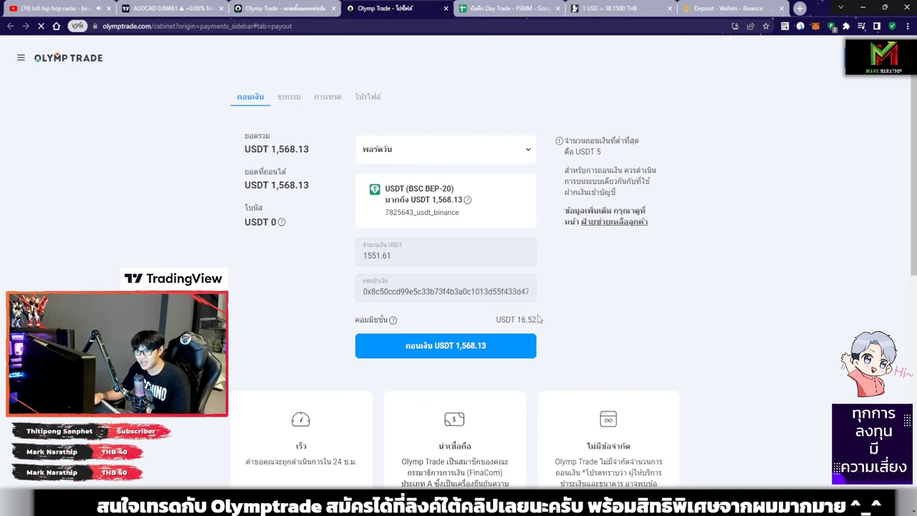
{"action": "left_click", "coordinate": [620, 7]}
{"action": "left_click", "coordinate": [321, 182]}
{"action": "key", "text": "ctrl+a"}
{"action": "key", "text": "BackSpace"}
{"action": "type", "text": "16.52"}
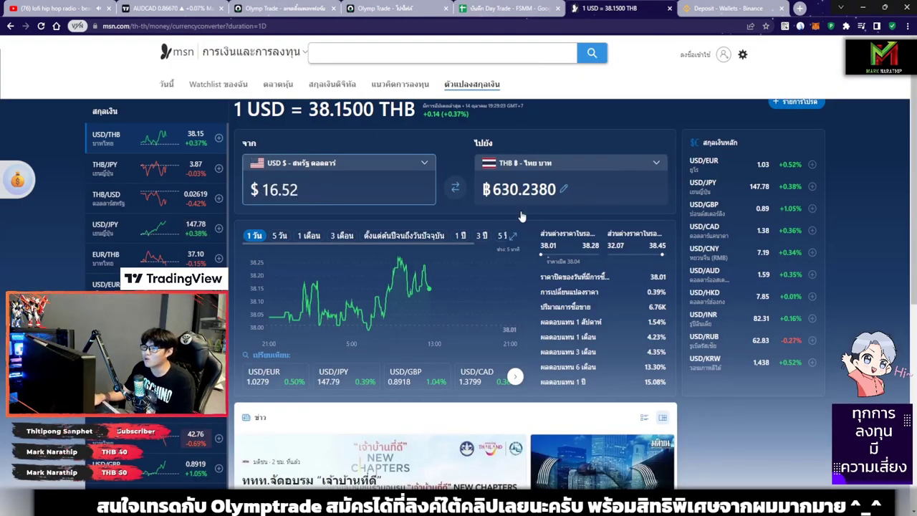
- Return to the Olymp Trade withdrawal page and examine the entered amount together with the commission
{"action": "key", "text": "ctrl+4"}
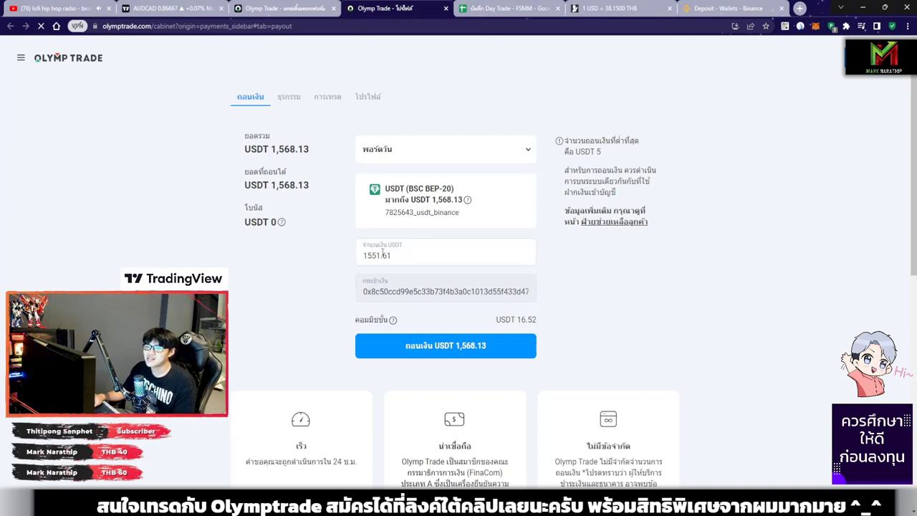
{"action": "double_click", "coordinate": [460, 257]}
{"action": "left_click", "coordinate": [460, 258]}
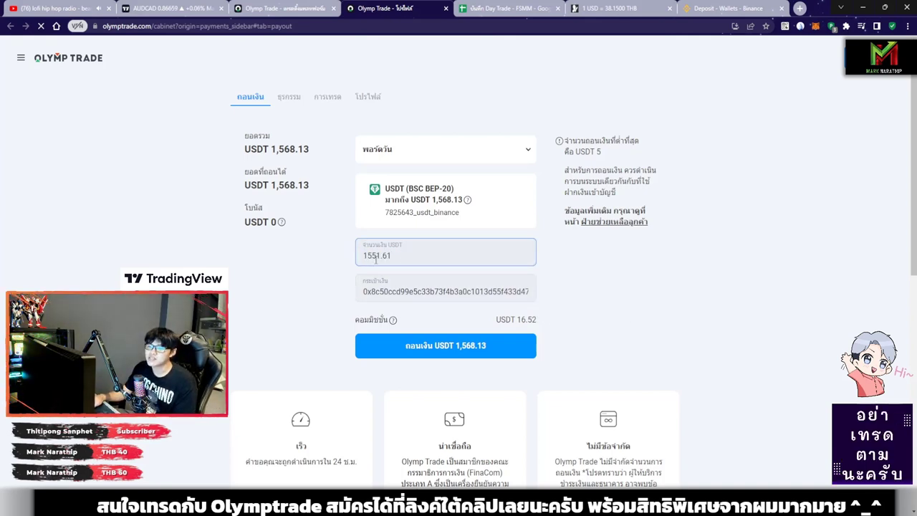
{"action": "double_click", "coordinate": [385, 260]}
{"action": "left_click_drag", "start_coordinate": [506, 316], "coordinate": [573, 318]}
{"action": "left_click", "coordinate": [547, 321]}
{"action": "left_click", "coordinate": [401, 262]}
{"action": "left_click_drag", "start_coordinate": [401, 256], "coordinate": [360, 258]}
{"action": "left_click", "coordinate": [384, 261]}
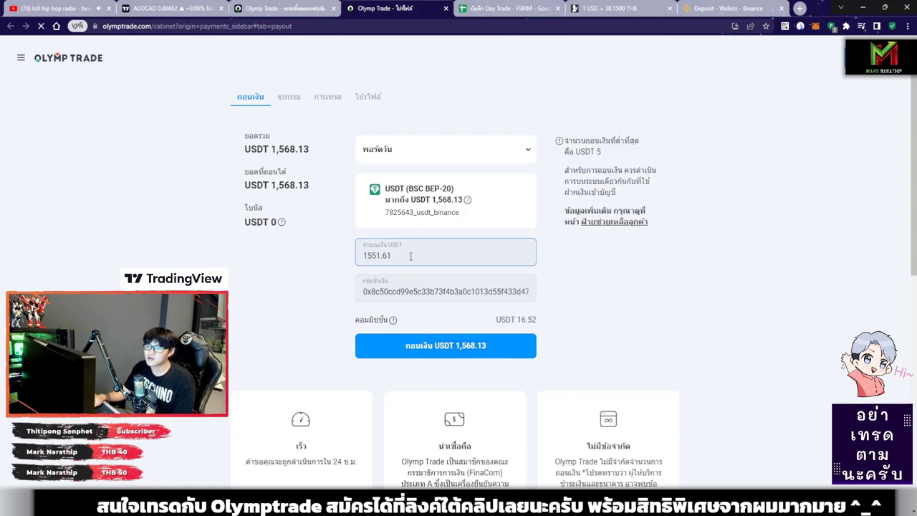
{"action": "left_click", "coordinate": [409, 259]}
{"action": "double_click", "coordinate": [414, 254]}
{"action": "left_click", "coordinate": [403, 253]}
{"action": "double_click", "coordinate": [404, 254]}
{"action": "left_click", "coordinate": [429, 253]}
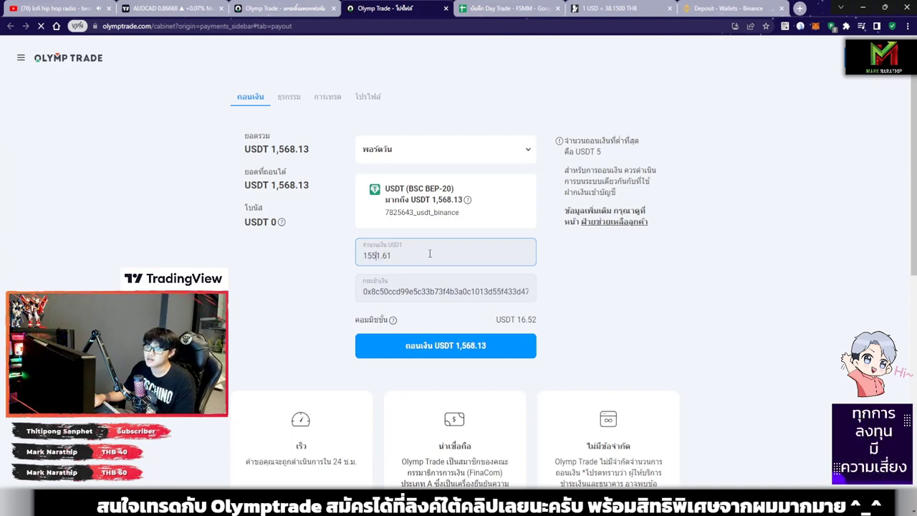
{"action": "key", "text": "Left"}
{"action": "key", "text": "Left"}
{"action": "key", "text": "Left"}
{"action": "key", "text": "Left"}
{"action": "double_click", "coordinate": [391, 255]}
{"action": "left_click", "coordinate": [433, 255]}
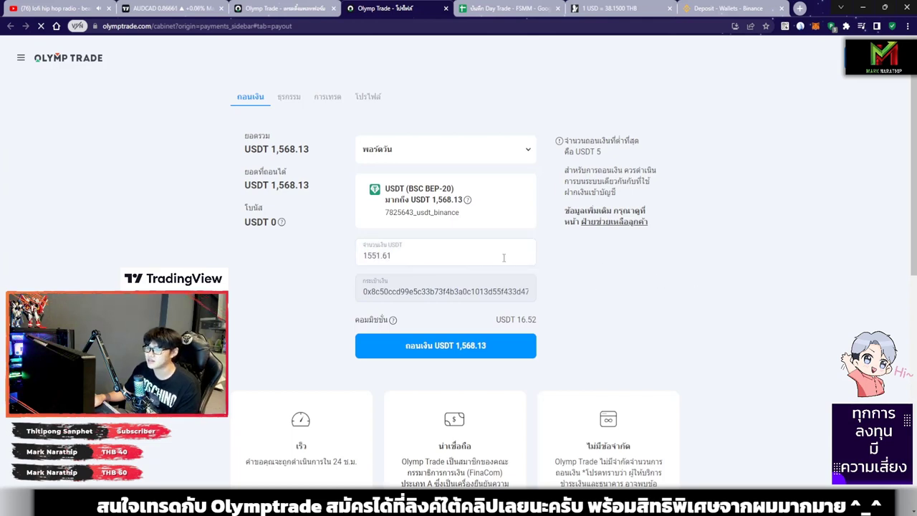
{"action": "left_click", "coordinate": [624, 270]}
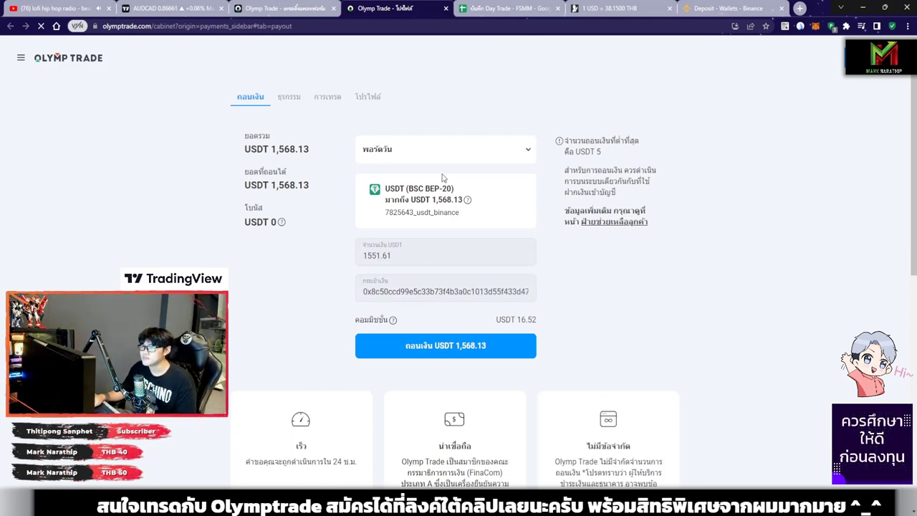
{"action": "left_click", "coordinate": [411, 258]}
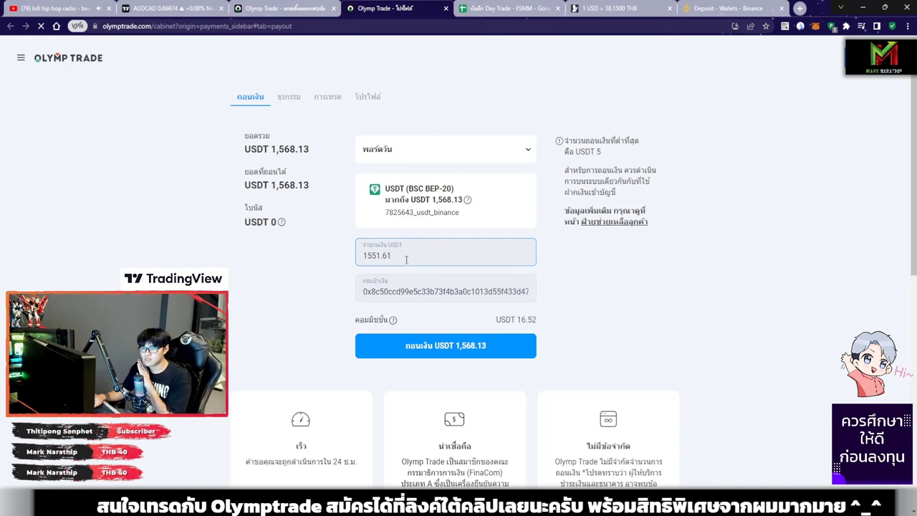
- Place the Binance deposit tab beside the Olymp Trade tab and compare the deposit address with the pasted wallet address
{"action": "left_click", "coordinate": [408, 290]}
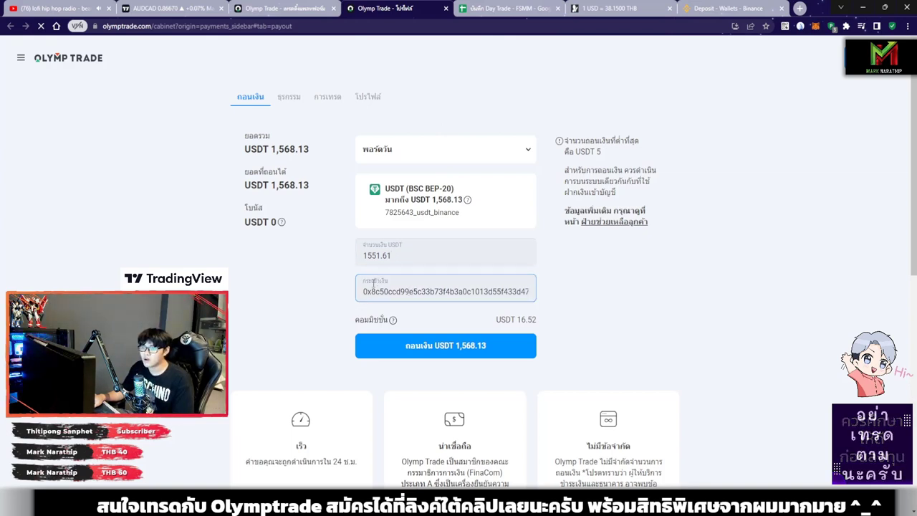
{"action": "double_click", "coordinate": [437, 291]}
{"action": "left_click", "coordinate": [603, 287]}
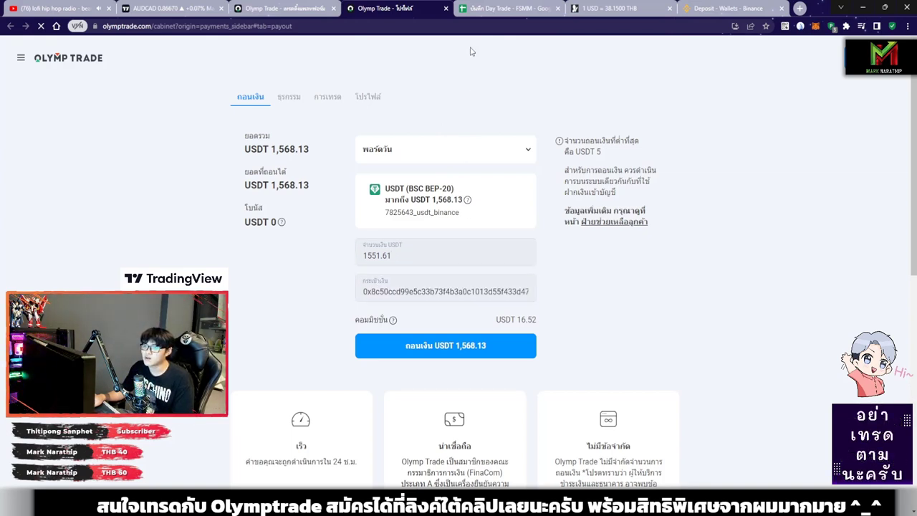
{"action": "left_click", "coordinate": [501, 8]}
{"action": "left_click_drag", "start_coordinate": [698, 7], "coordinate": [502, 7]}
{"action": "double_click", "coordinate": [412, 270]}
{"action": "left_click", "coordinate": [386, 259]}
{"action": "left_click", "coordinate": [430, 6]}
{"action": "left_click", "coordinate": [451, 291]}
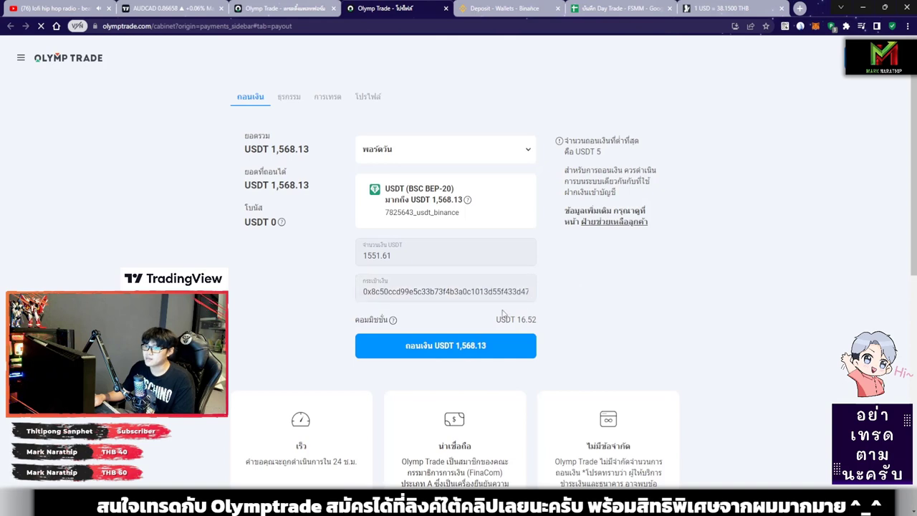
- Draw a box around the BSC BEP-20 network label on the withdrawal page and add a check mark beside it
{"action": "left_click", "coordinate": [463, 351]}
{"action": "mouse_move", "coordinate": [747, 96]}
{"action": "left_click", "coordinate": [643, 53]}
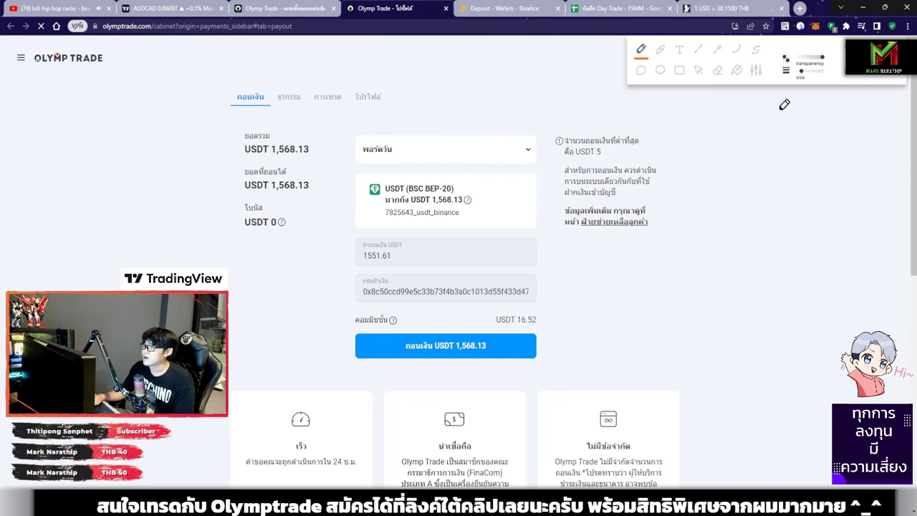
{"action": "mouse_move", "coordinate": [403, 194]}
{"action": "left_mouse_down"}
{"action": "mouse_move", "coordinate": [460, 192]}
{"action": "mouse_move", "coordinate": [439, 180]}
{"action": "mouse_move", "coordinate": [404, 179]}
{"action": "mouse_move", "coordinate": [406, 192]}
{"action": "mouse_move", "coordinate": [456, 185]}
{"action": "left_mouse_up"}
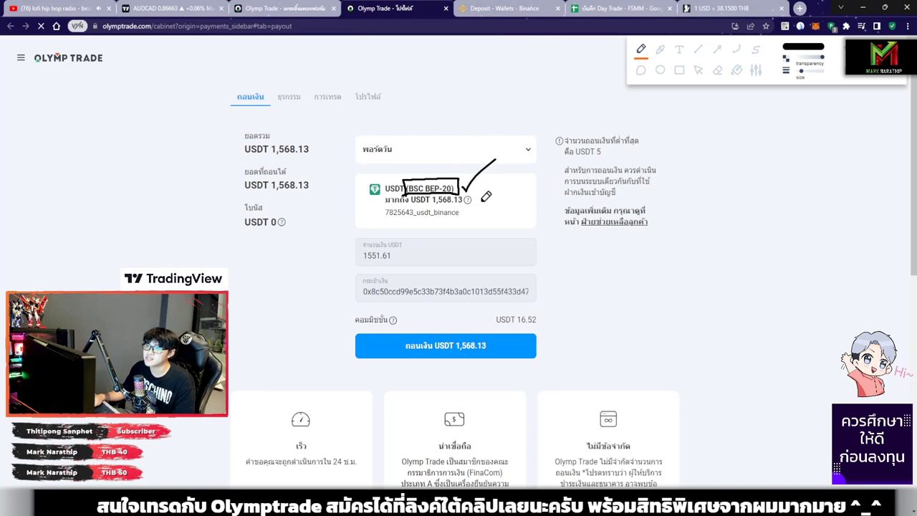
- Switch to the Binance deposit page and underline BSC and BEP20 in the Network field with the pen
{"action": "left_click", "coordinate": [494, 9]}
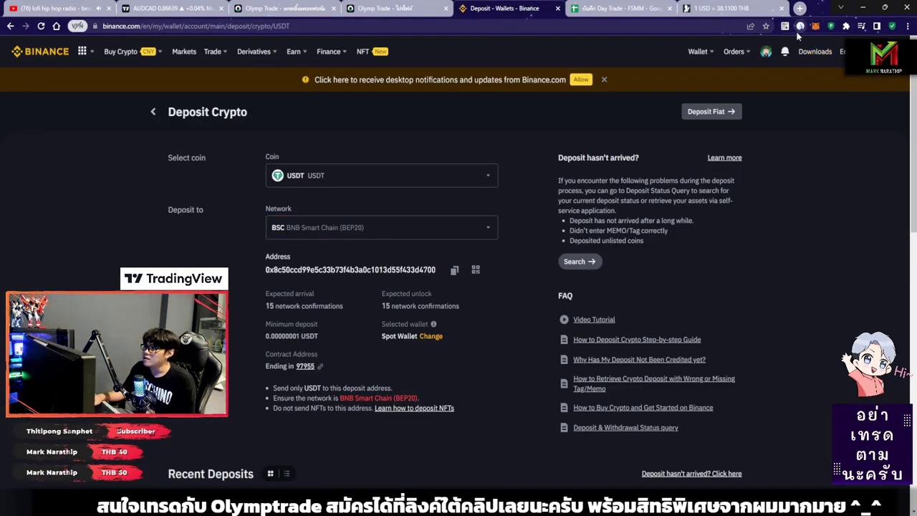
{"action": "left_click", "coordinate": [800, 27]}
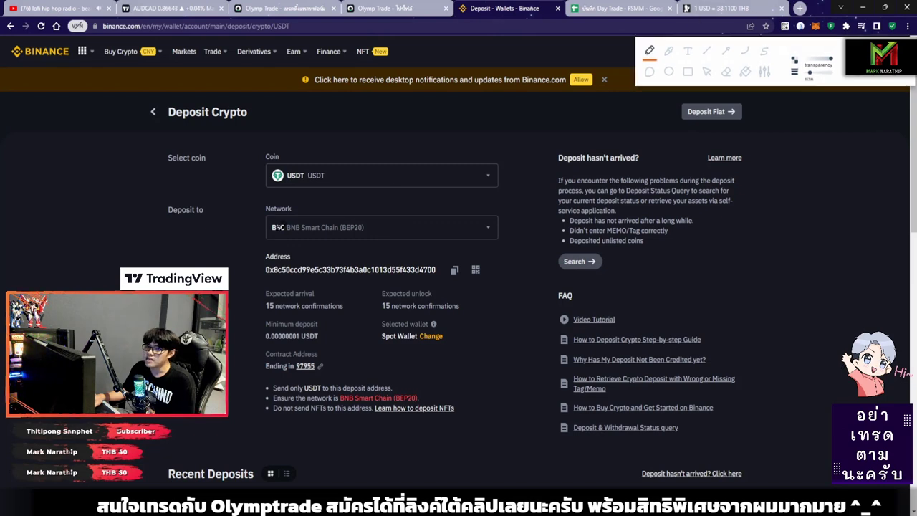
{"action": "left_click_drag", "start_coordinate": [267, 233], "coordinate": [364, 230]}
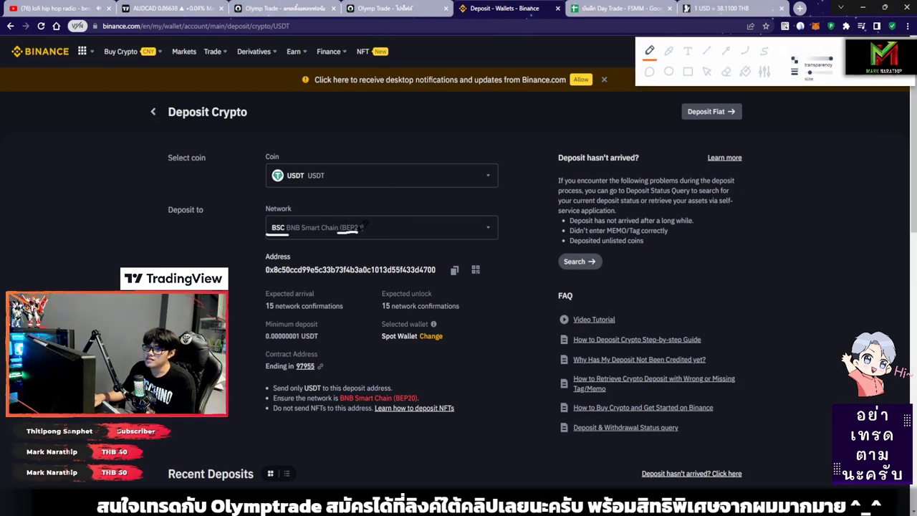
- Change the Binance deposit network to AVAX C-Chain, and from that to BNB Beacon Chain (BEP2)
{"action": "left_click", "coordinate": [707, 74]}
{"action": "left_click", "coordinate": [416, 229]}
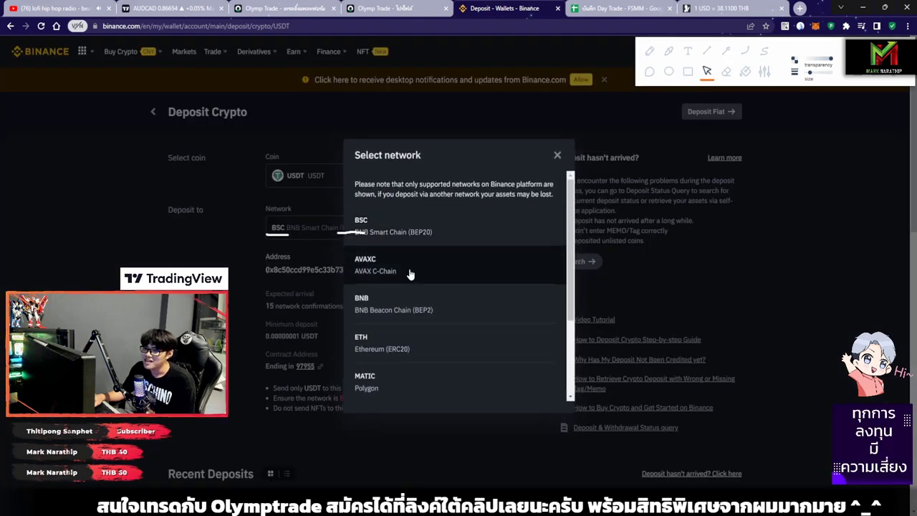
{"action": "left_click", "coordinate": [379, 264]}
{"action": "left_click", "coordinate": [458, 331]}
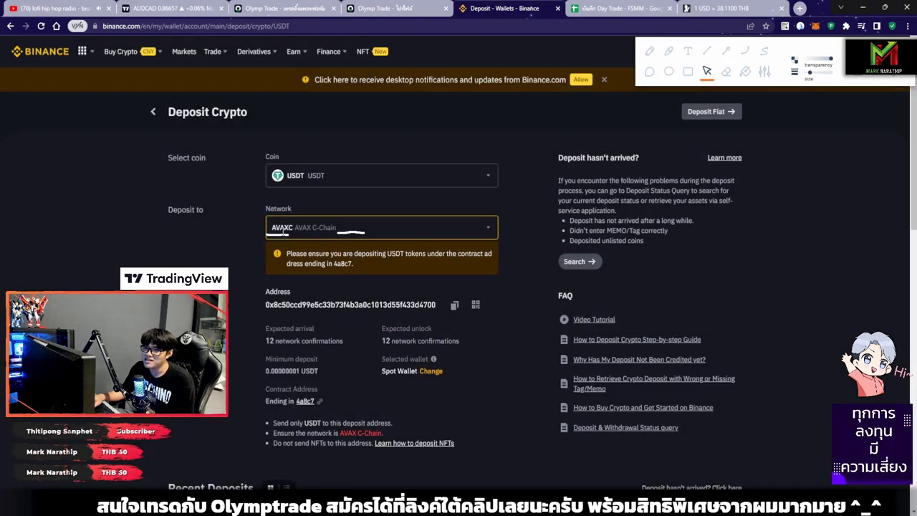
{"action": "left_click_drag", "start_coordinate": [337, 228], "coordinate": [285, 228]}
{"action": "left_click", "coordinate": [303, 229]}
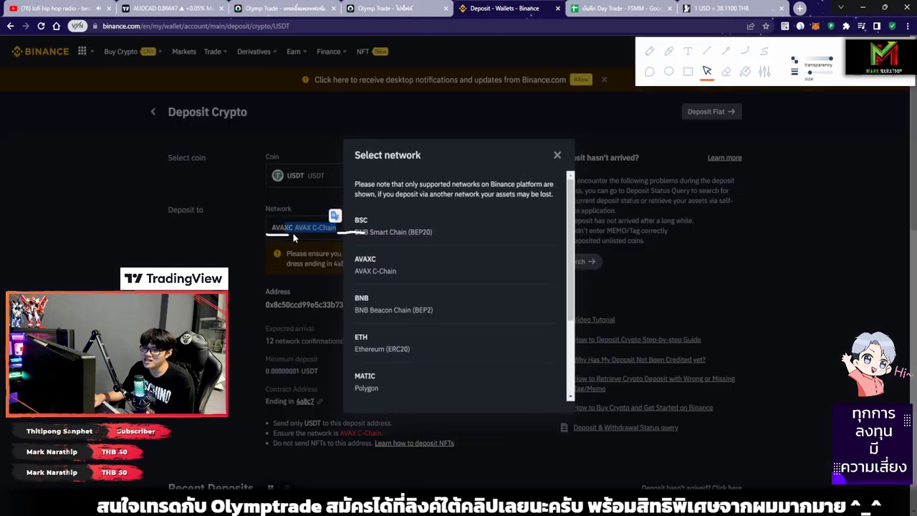
{"action": "left_click", "coordinate": [419, 306]}
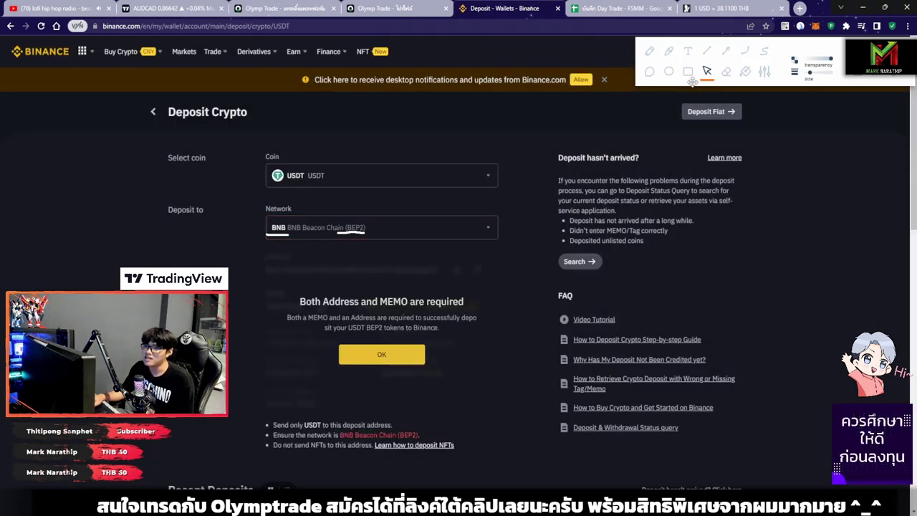
- Clear the pen marks and draw a box around BEP2 in the Network field
{"action": "left_click", "coordinate": [650, 51]}
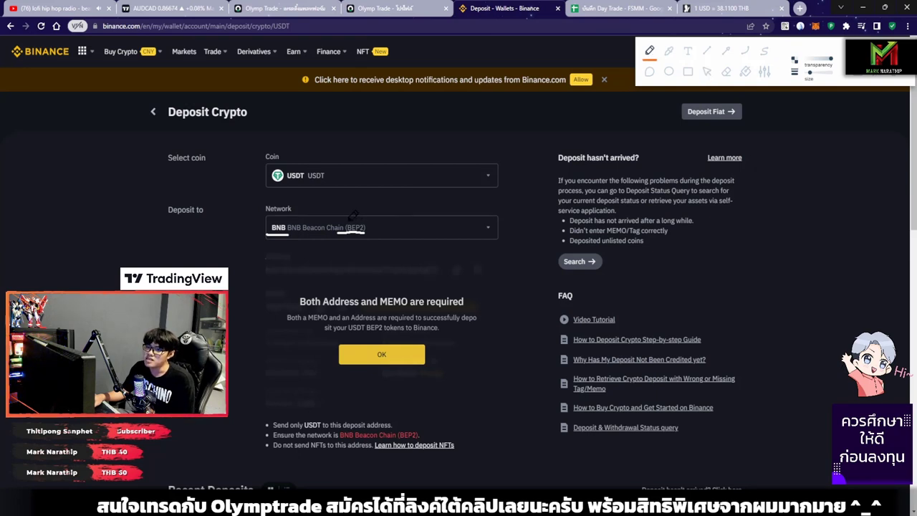
{"action": "left_click_drag", "start_coordinate": [795, 61], "coordinate": [796, 59]}
{"action": "mouse_move", "coordinate": [351, 227]}
{"action": "left_mouse_down"}
{"action": "mouse_move", "coordinate": [371, 219]}
{"action": "mouse_move", "coordinate": [345, 216]}
{"action": "mouse_move", "coordinate": [355, 236]}
{"action": "left_mouse_up"}
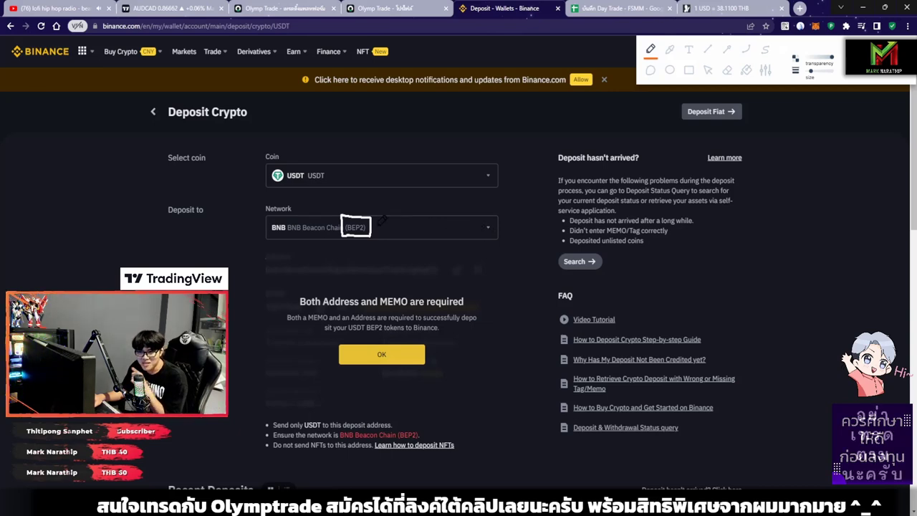
- Set the Binance deposit network back to BSC BNB Smart Chain (BEP20)
{"action": "left_click", "coordinate": [708, 70]}
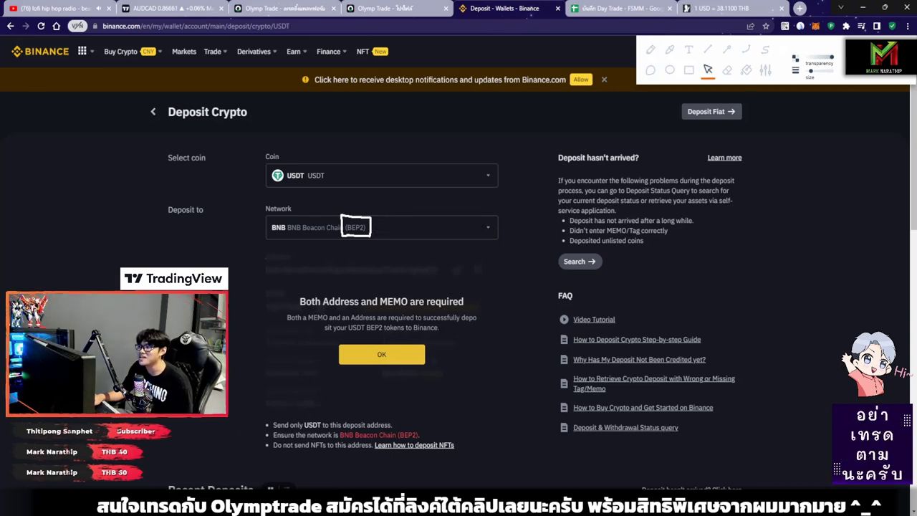
{"action": "left_click", "coordinate": [403, 229]}
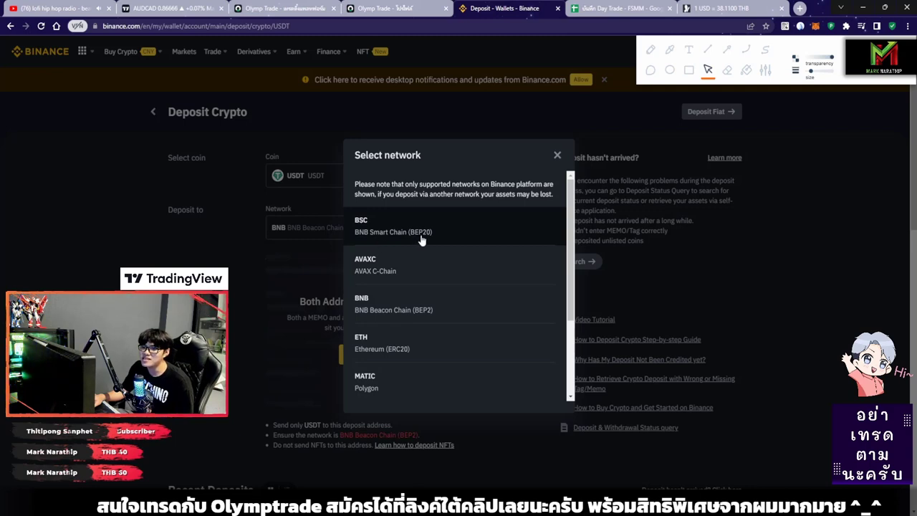
{"action": "left_click", "coordinate": [466, 229]}
- Highlight the Binance deposit address, underline the wallet address on the Olymp Trade withdrawal page, and close the drawing tools
{"action": "double_click", "coordinate": [407, 270]}
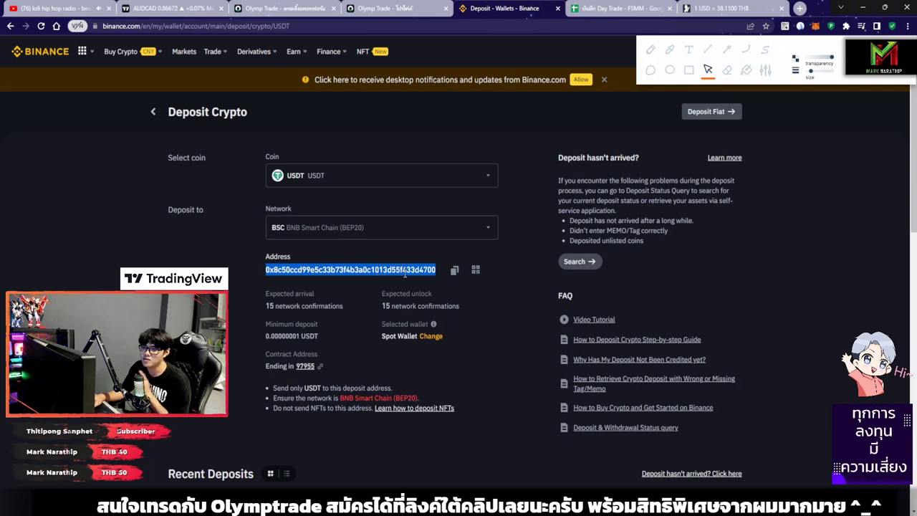
{"action": "left_click", "coordinate": [398, 270]}
{"action": "left_click", "coordinate": [366, 11]}
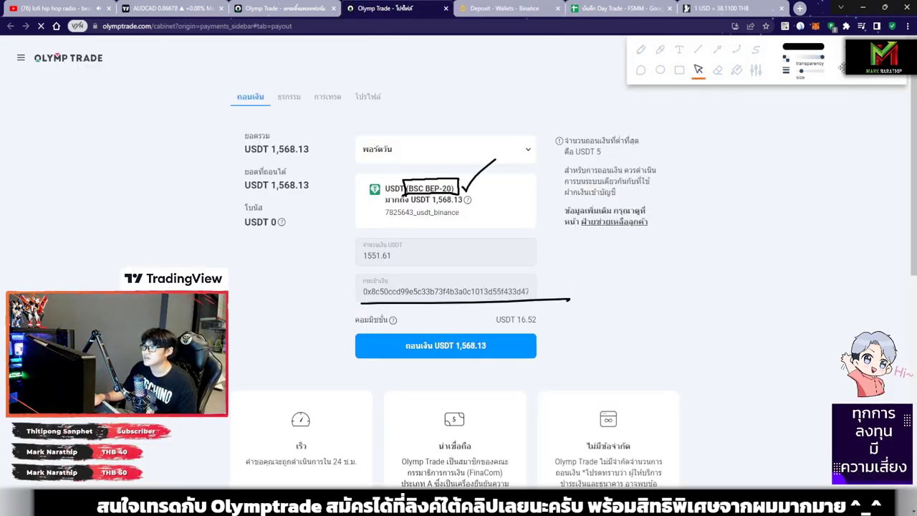
{"action": "left_click", "coordinate": [698, 70]}
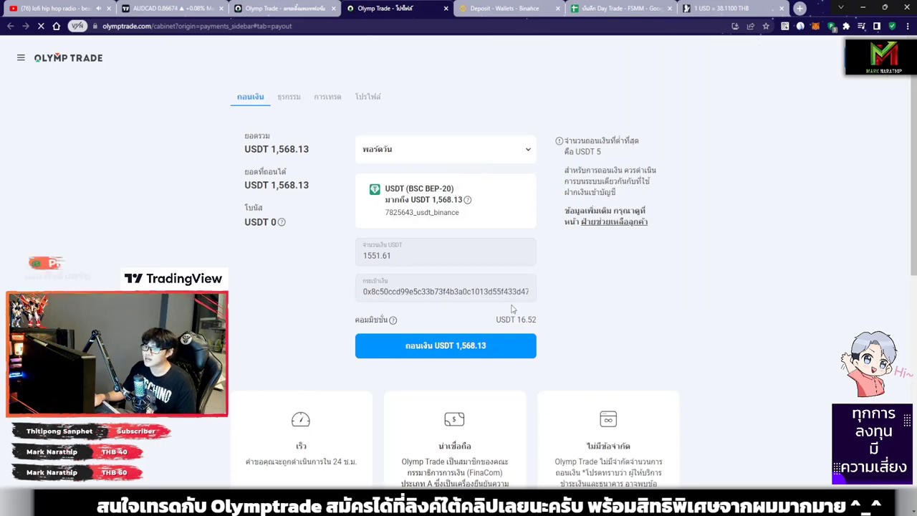
- Copy the USDT deposit address from Binance and search for it on the Olymp Trade withdrawal page
{"action": "left_click", "coordinate": [505, 8]}
{"action": "mouse_move", "coordinate": [402, 269]}
{"action": "left_mouse_down"}
{"action": "mouse_move", "coordinate": [321, 270]}
{"action": "mouse_move", "coordinate": [388, 265]}
{"action": "left_mouse_up"}
{"action": "left_click", "coordinate": [454, 269]}
{"action": "key", "text": "ctrl+shift+Tab"}
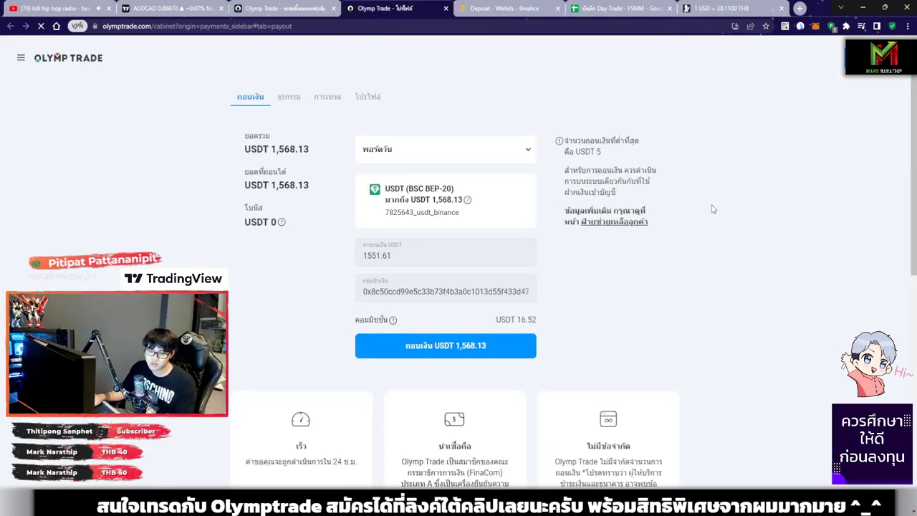
{"action": "key", "text": "ctrl+f"}
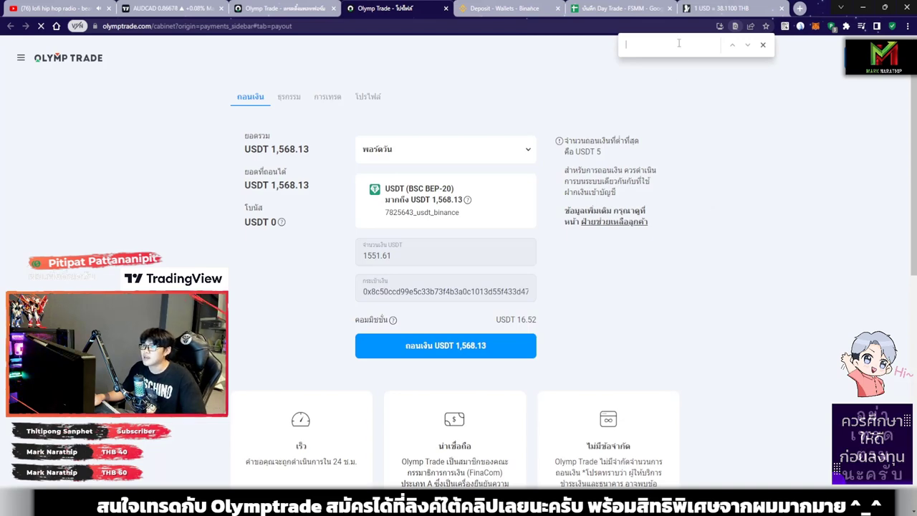
{"action": "key", "text": "ctrl+Tab"}
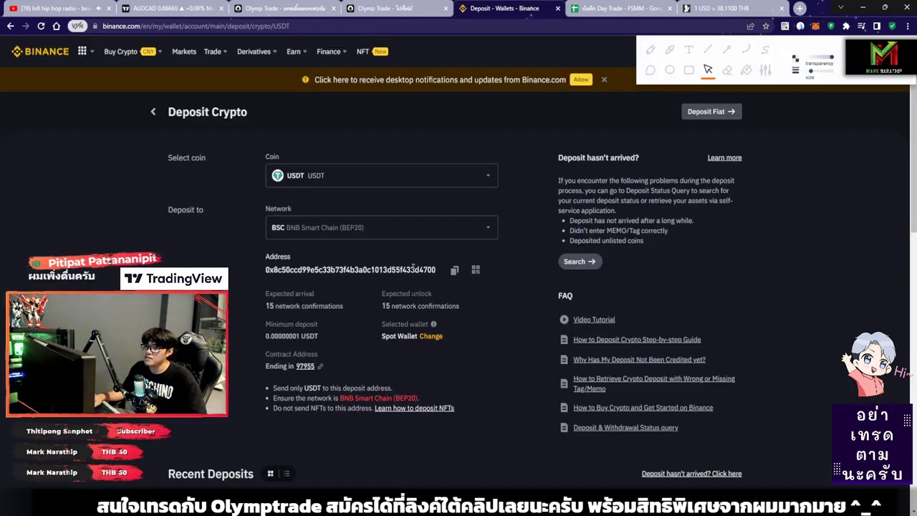
{"action": "key", "text": "ctrl+shift+Tab"}
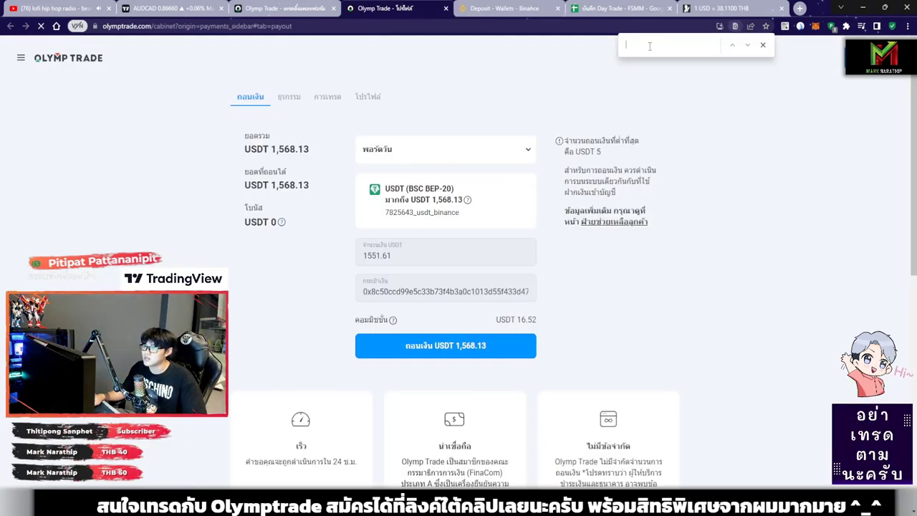
{"action": "key", "text": "ctrl+v"}
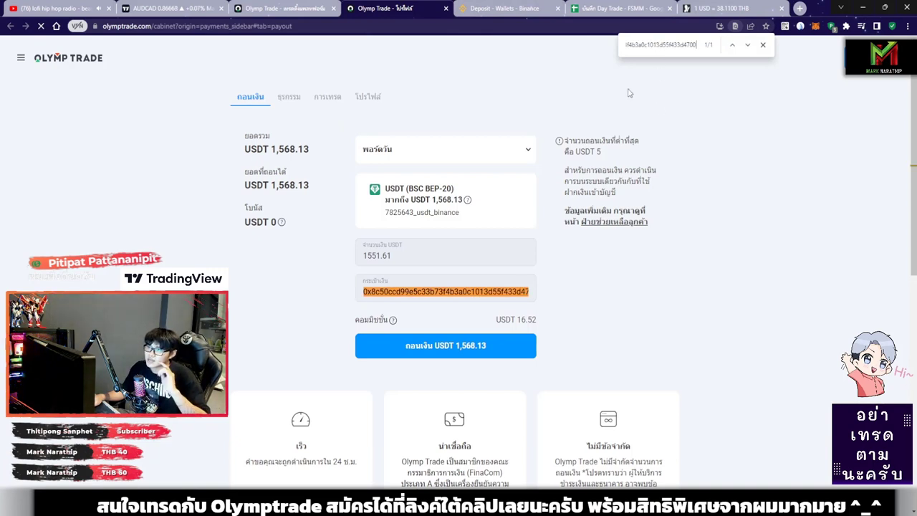
- Select the wallet address in the withdrawal form and compare it with the deposit address on Binance
{"action": "left_click", "coordinate": [430, 292]}
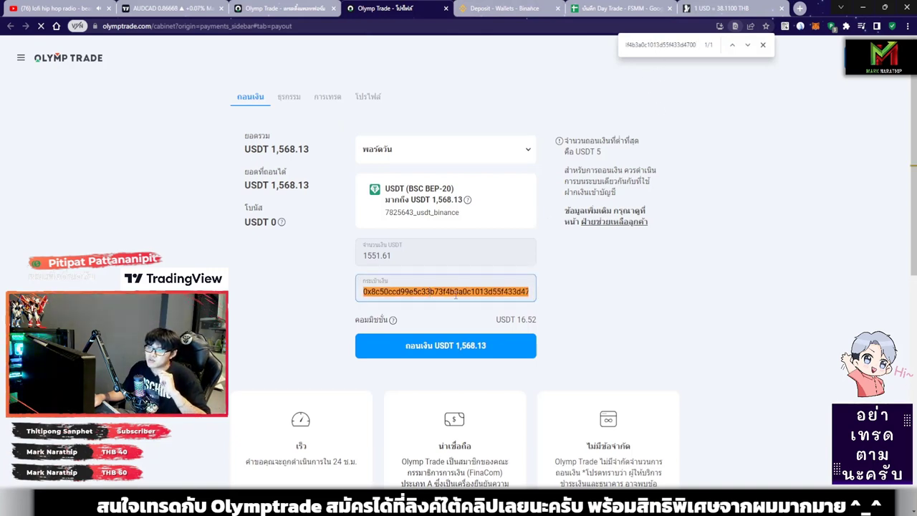
{"action": "triple_click", "coordinate": [422, 293]}
{"action": "left_click", "coordinate": [446, 291]}
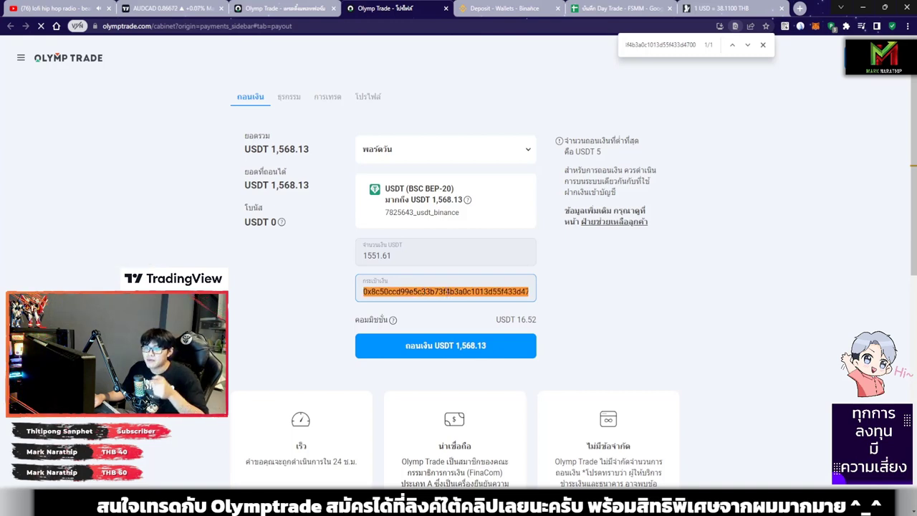
{"action": "double_click", "coordinate": [461, 289]}
{"action": "left_click", "coordinate": [505, 8]}
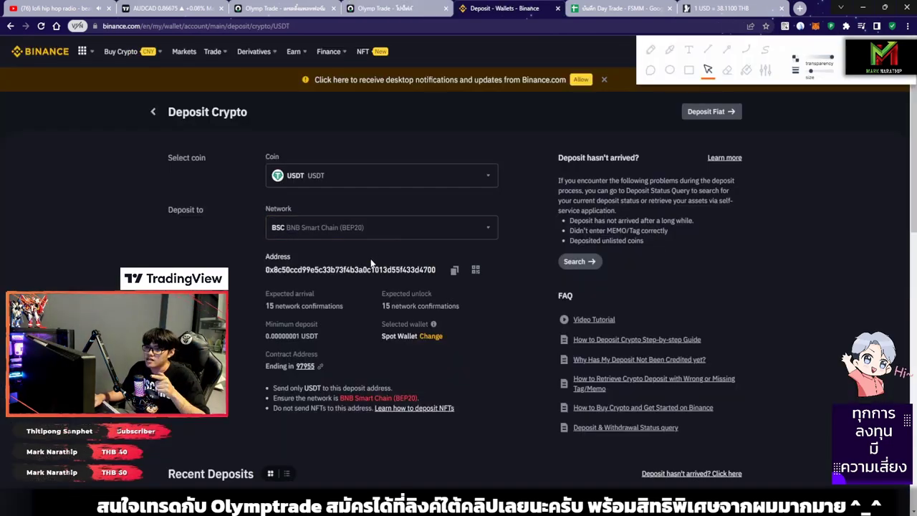
- Return to the Olymp Trade withdrawal page, close the page search, and submit the USDT 1,568.13 withdrawal
{"action": "left_click", "coordinate": [390, 8]}
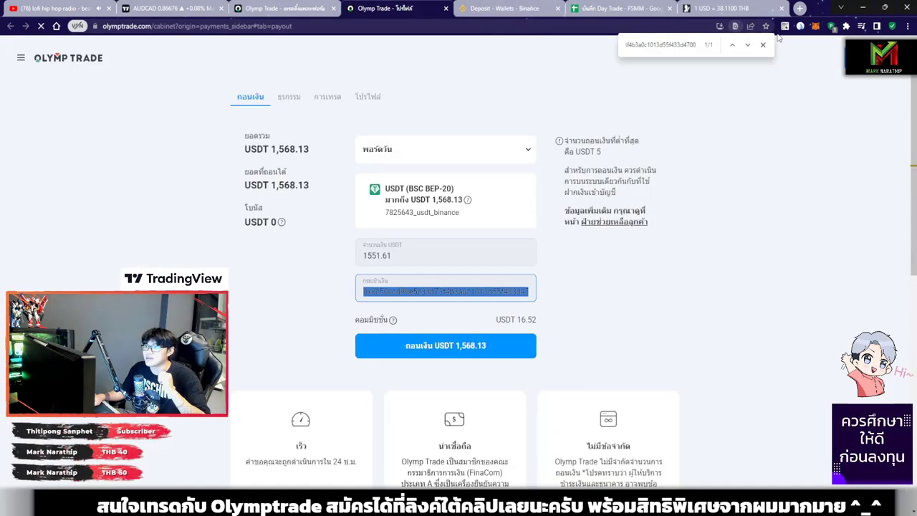
{"action": "key", "text": "ctrl+v"}
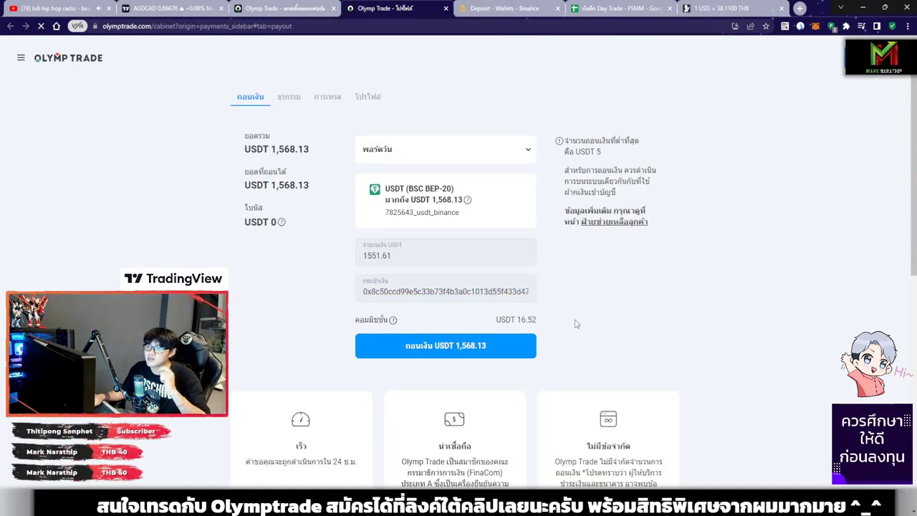
{"action": "left_click", "coordinate": [456, 347]}
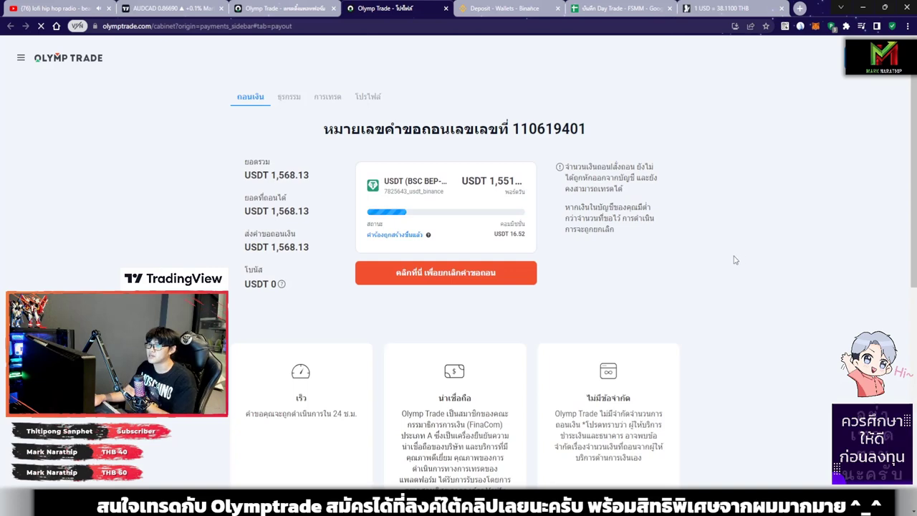
- Glance at the Binance deposit page and return to Olymp Trade to examine the submitted withdrawal request
{"action": "key", "text": "ctrl+Tab"}
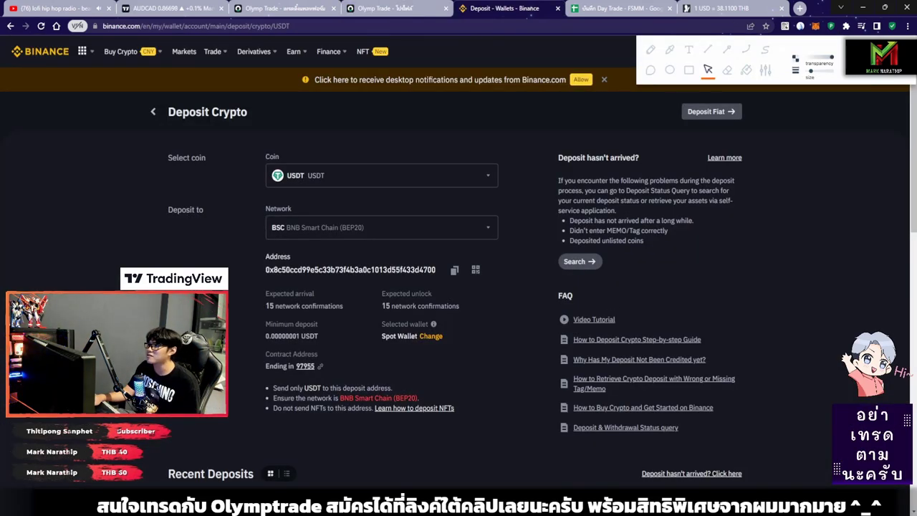
{"action": "key", "text": "ctrl+shift+Tab"}
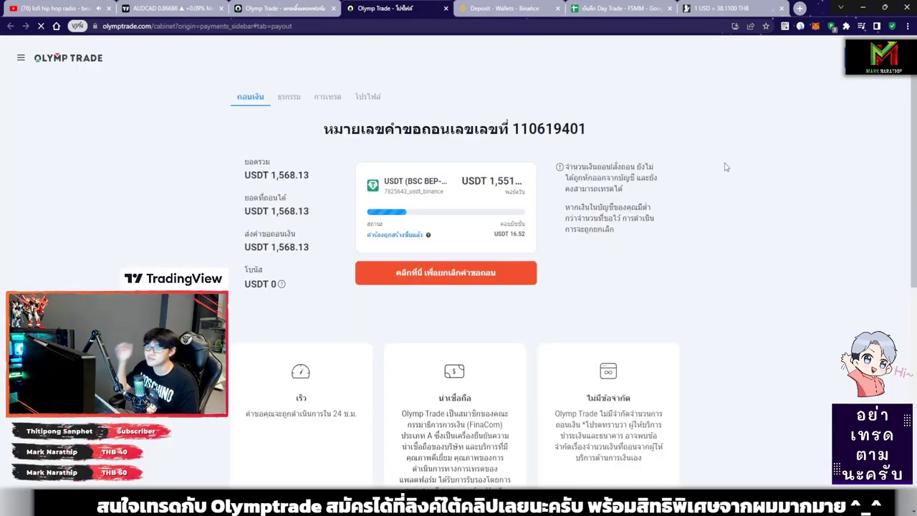
{"action": "left_click_drag", "start_coordinate": [613, 136], "coordinate": [494, 128]}
{"action": "left_click", "coordinate": [647, 149]}
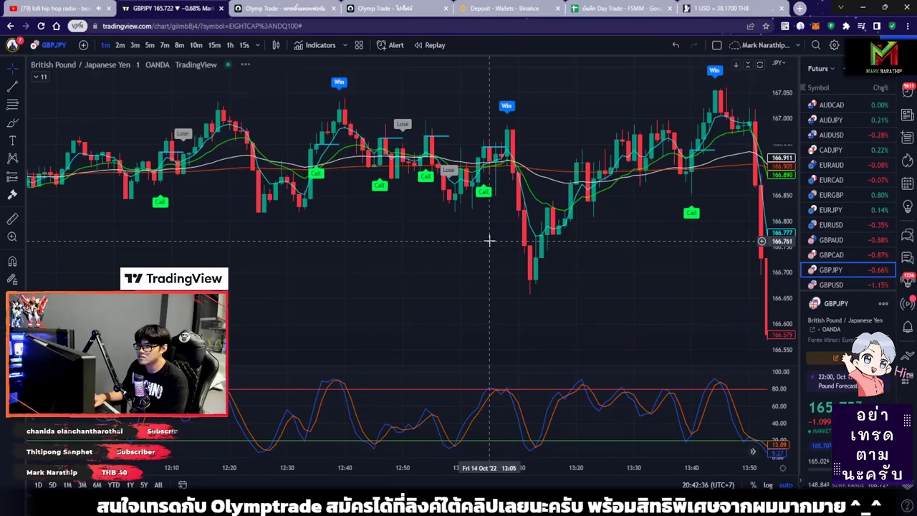
- Check the account balance on the Olymp Trade trading platform against the progress of the withdrawal request
{"action": "scroll", "coordinate": [487, 242], "scroll_direction": "down", "scroll_amount": 3}
{"action": "left_click", "coordinate": [279, 8]}
{"action": "left_click", "coordinate": [384, 8]}
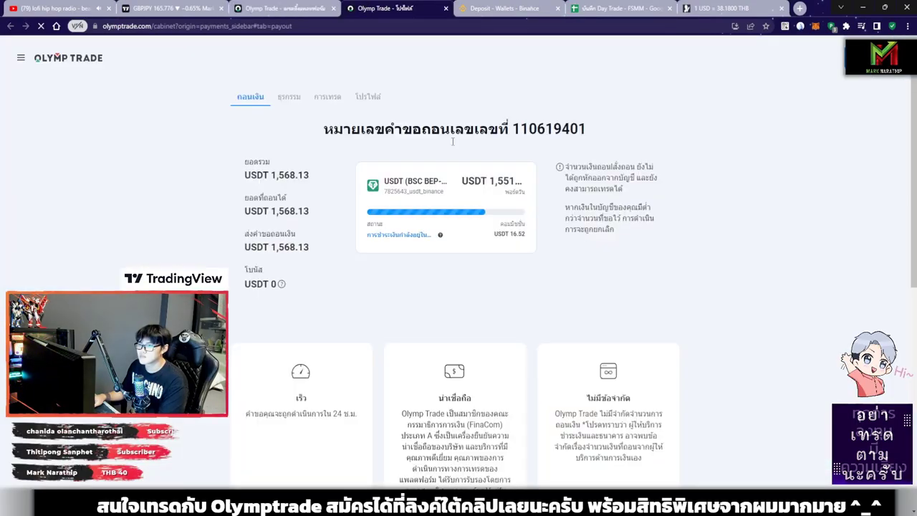
{"action": "left_click", "coordinate": [279, 7]}
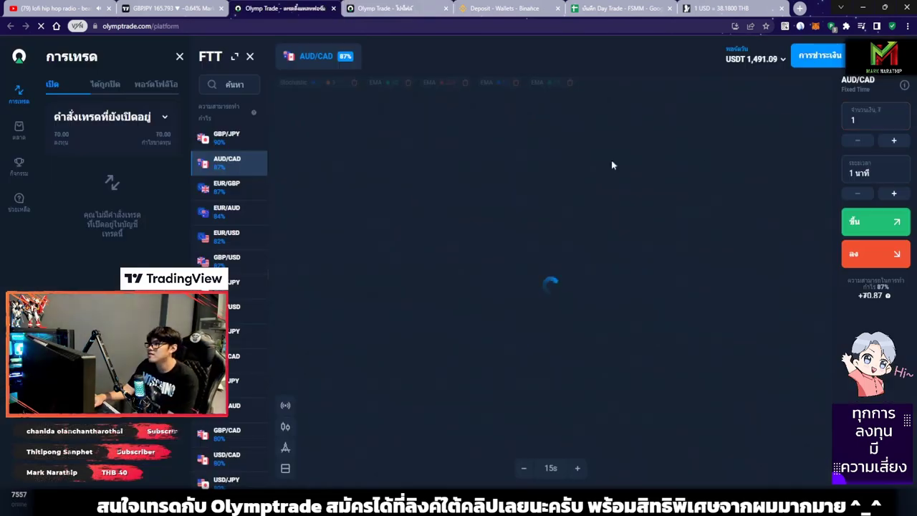
{"action": "left_click", "coordinate": [385, 8]}
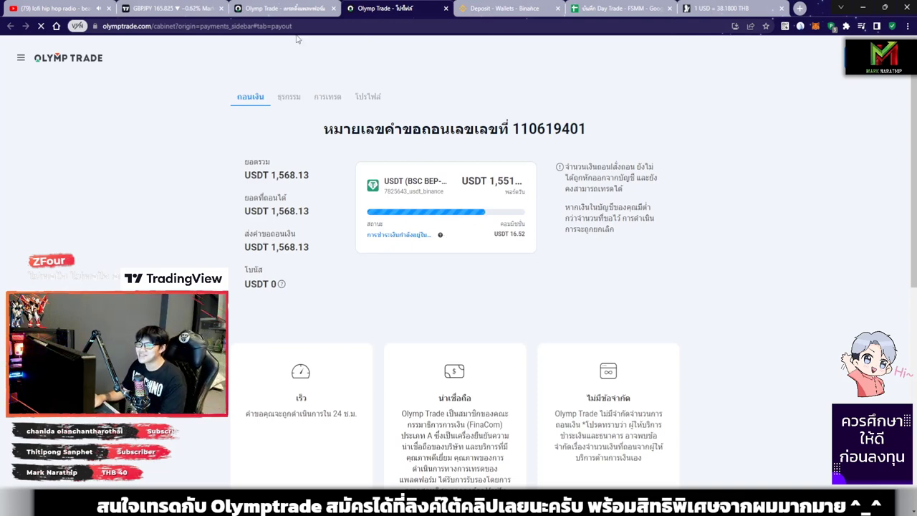
{"action": "left_click", "coordinate": [283, 8]}
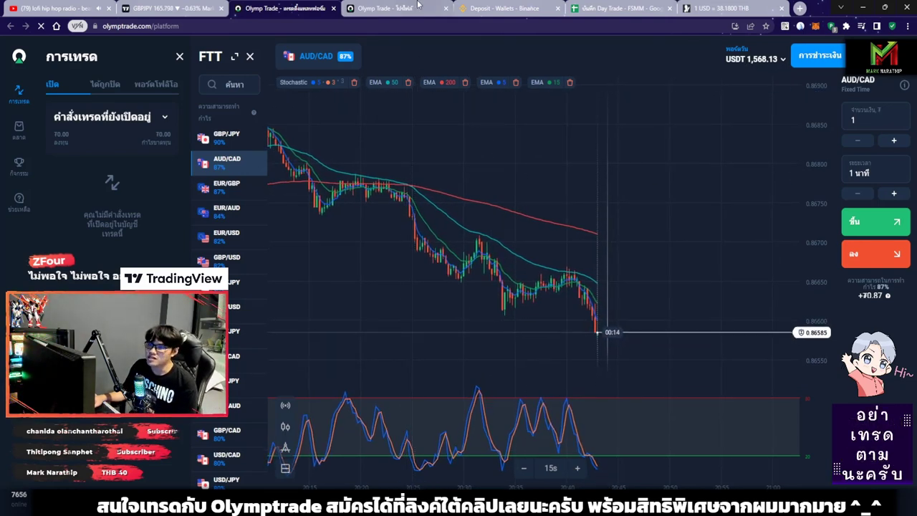
{"action": "left_click", "coordinate": [420, 7]}
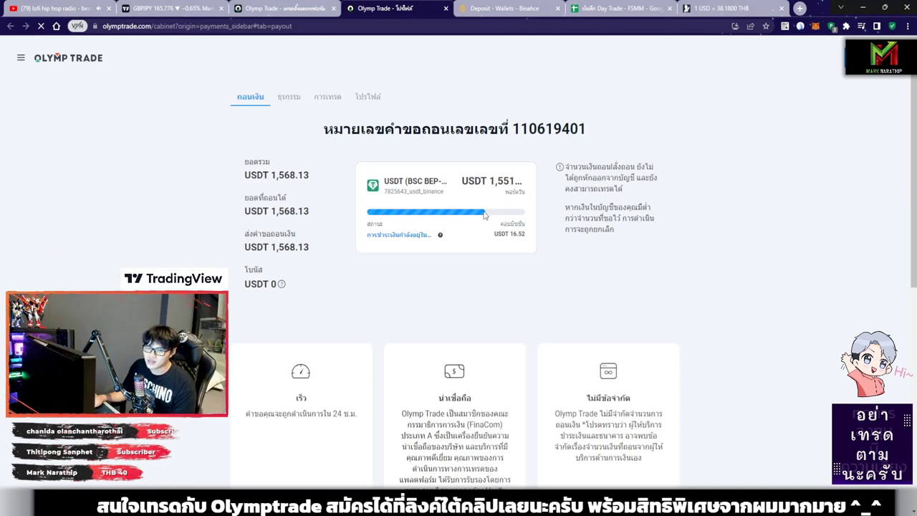
- Compare the Olymp Trade withdrawal request's progress and payout amount with the USDT deposit page on Binance
{"action": "key", "text": "ctrl+Tab"}
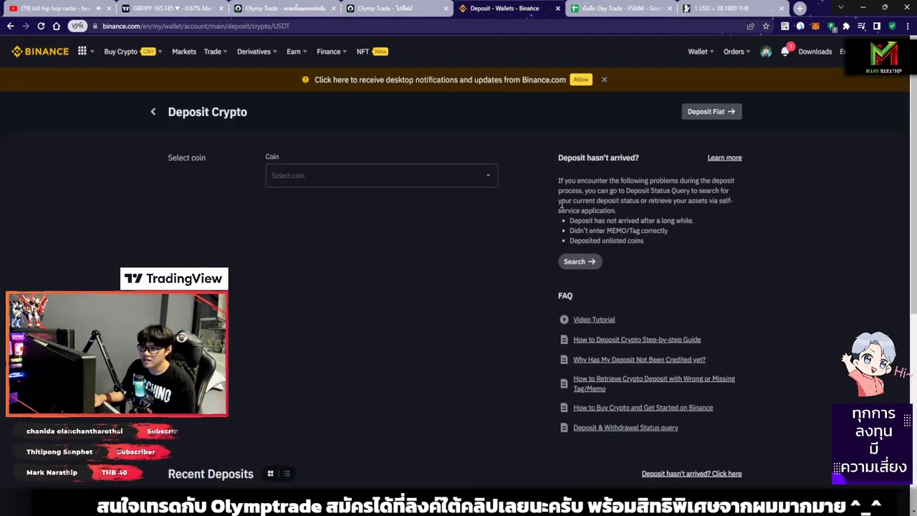
{"action": "key", "text": "ctrl+shift+Tab"}
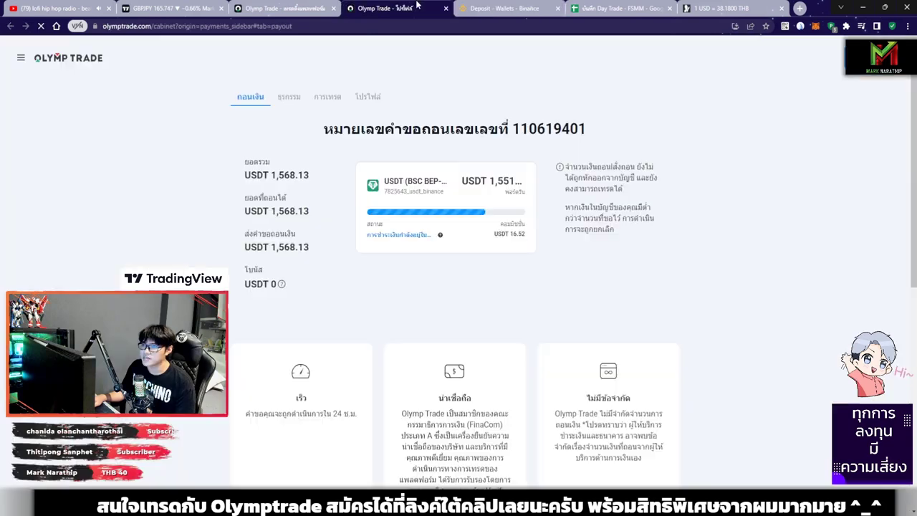
{"action": "key", "text": "ctrl+Tab"}
{"action": "scroll", "coordinate": [459, 390], "scroll_direction": "down", "scroll_amount": 1}
{"action": "scroll", "coordinate": [700, 180], "scroll_direction": "up", "scroll_amount": 1}
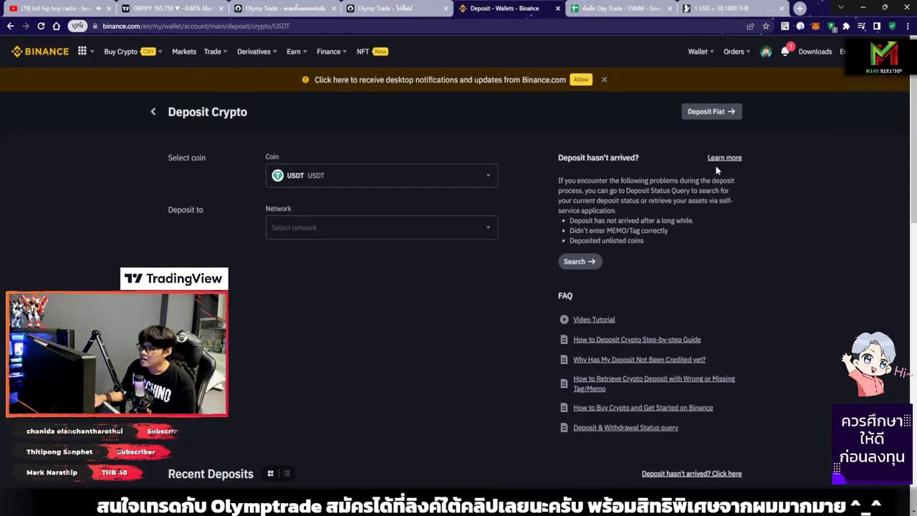
{"action": "mouse_move", "coordinate": [784, 56]}
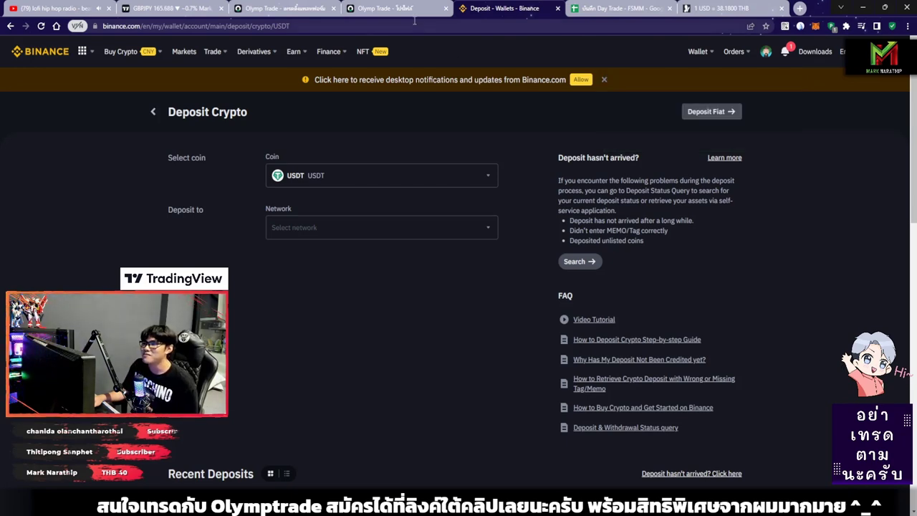
{"action": "left_click", "coordinate": [394, 8]}
{"action": "left_click_drag", "start_coordinate": [488, 182], "coordinate": [530, 183]}
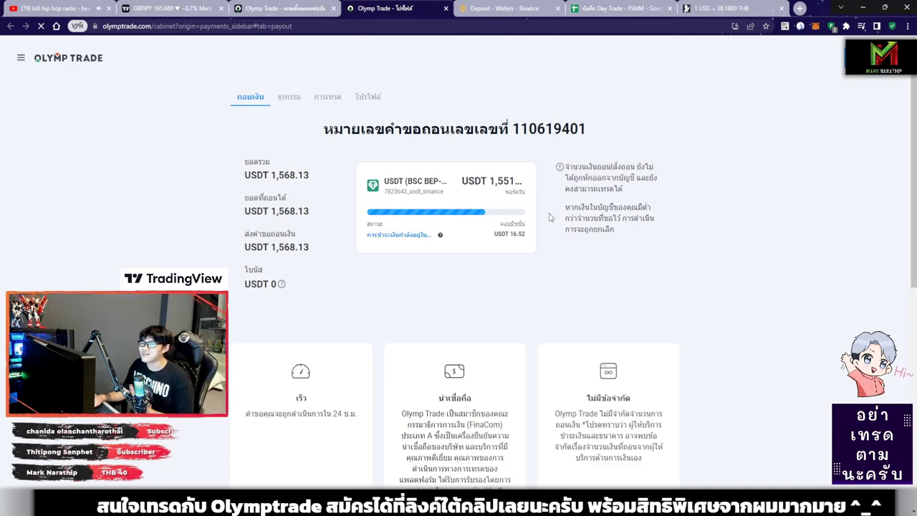
- Open the latest USDT deposit's details on Binance, check its date and deposit amount, and close the details
{"action": "key", "text": "ctrl+Tab"}
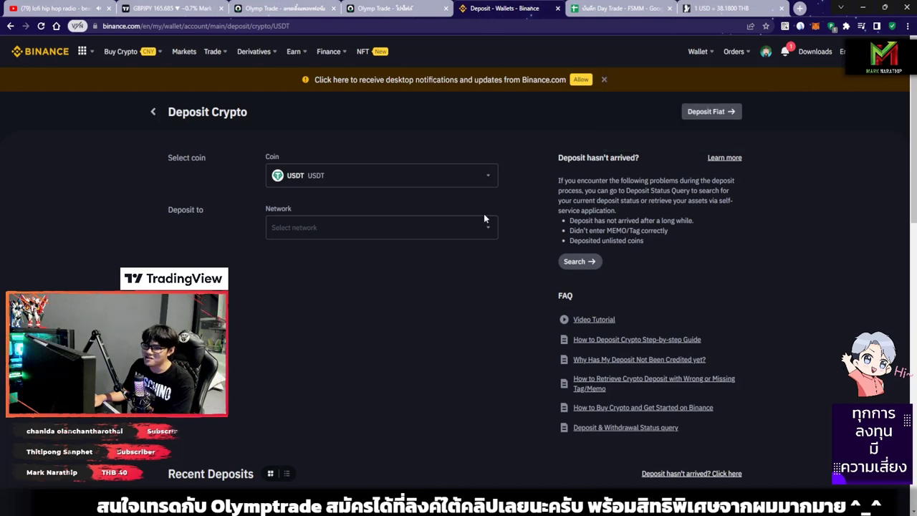
{"action": "scroll", "coordinate": [429, 437], "scroll_direction": "down", "scroll_amount": 2}
{"action": "left_click", "coordinate": [425, 460]}
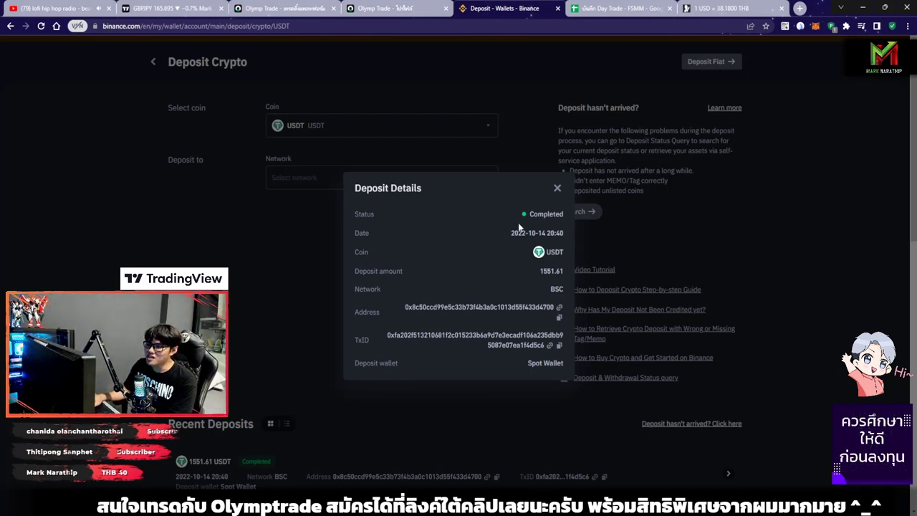
{"action": "left_click_drag", "start_coordinate": [552, 236], "coordinate": [564, 237]}
{"action": "left_click", "coordinate": [558, 246]}
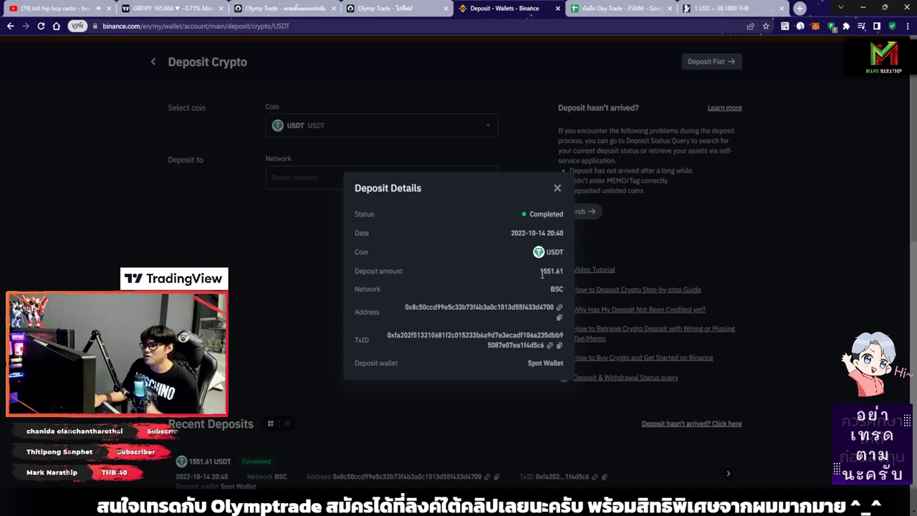
{"action": "left_click_drag", "start_coordinate": [541, 270], "coordinate": [558, 272]}
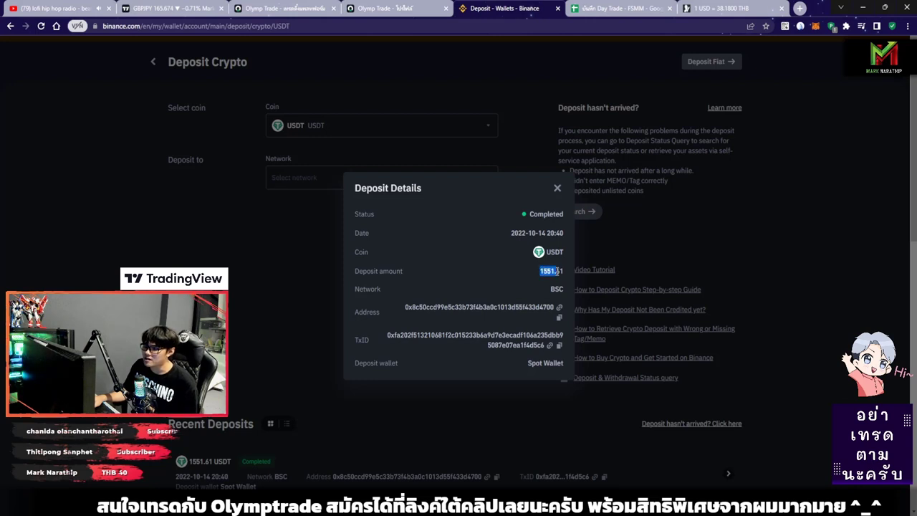
{"action": "left_click", "coordinate": [562, 286]}
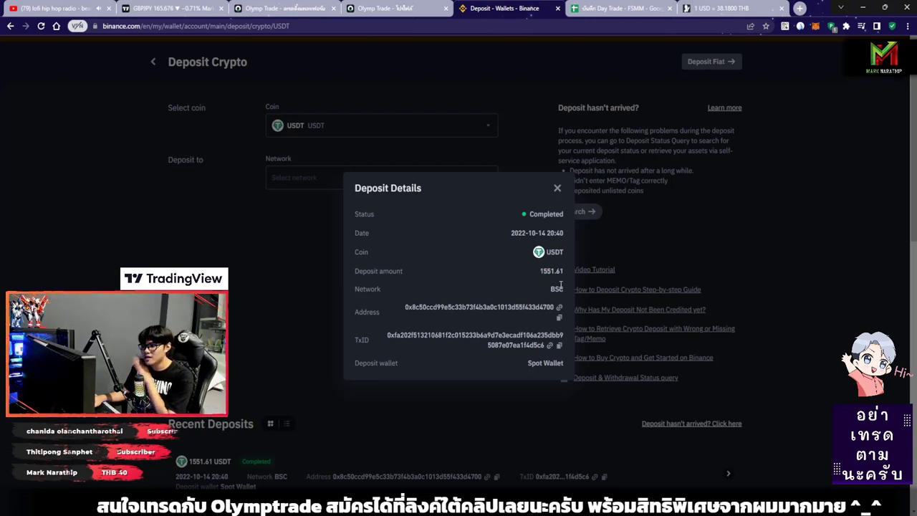
{"action": "left_click_drag", "start_coordinate": [563, 271], "coordinate": [539, 271]}
{"action": "left_click", "coordinate": [526, 287]}
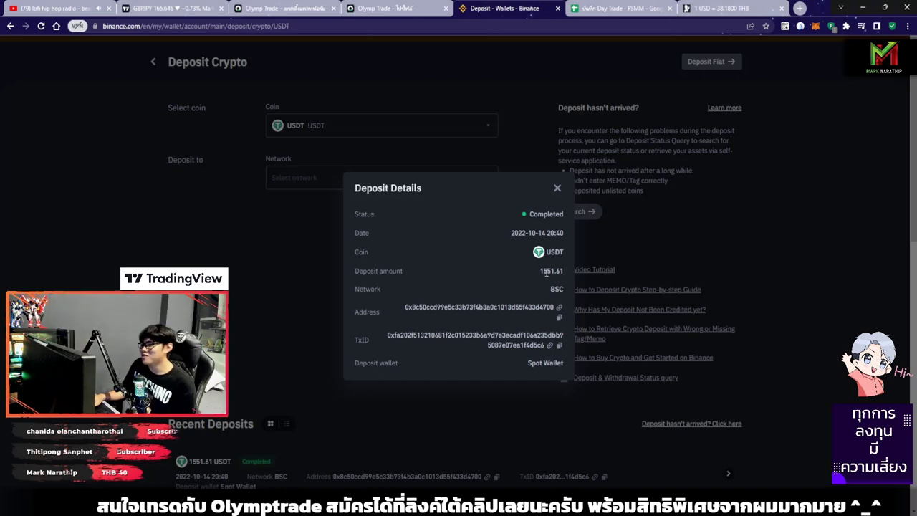
{"action": "left_click", "coordinate": [457, 437]}
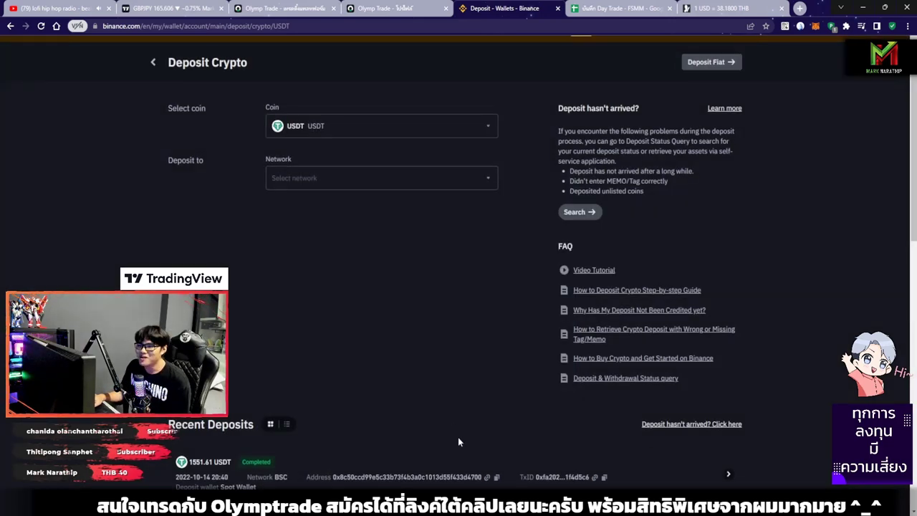
- Reopen the latest USDT deposit's details, check its completion time, and close them again
{"action": "scroll", "coordinate": [462, 441], "scroll_direction": "up", "scroll_amount": 1}
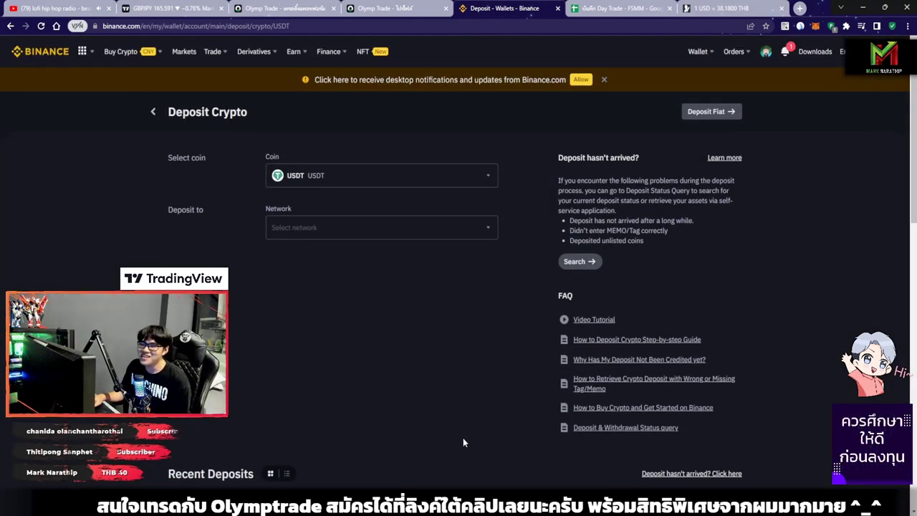
{"action": "scroll", "coordinate": [480, 393], "scroll_direction": "down", "scroll_amount": 1}
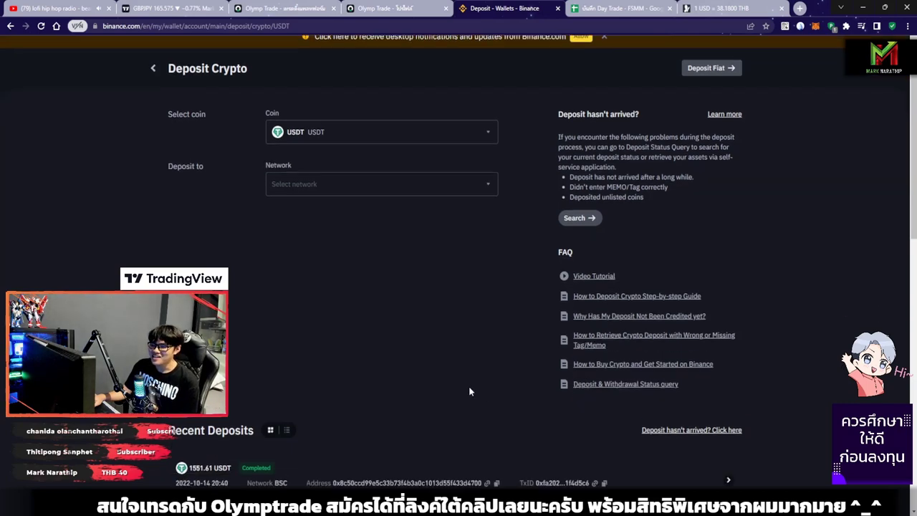
{"action": "left_click", "coordinate": [467, 486]}
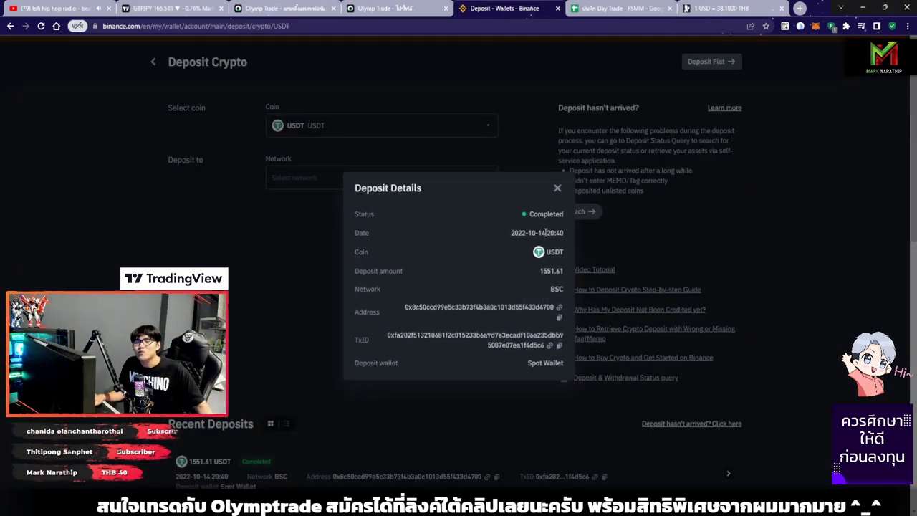
{"action": "left_click_drag", "start_coordinate": [546, 233], "coordinate": [556, 231]}
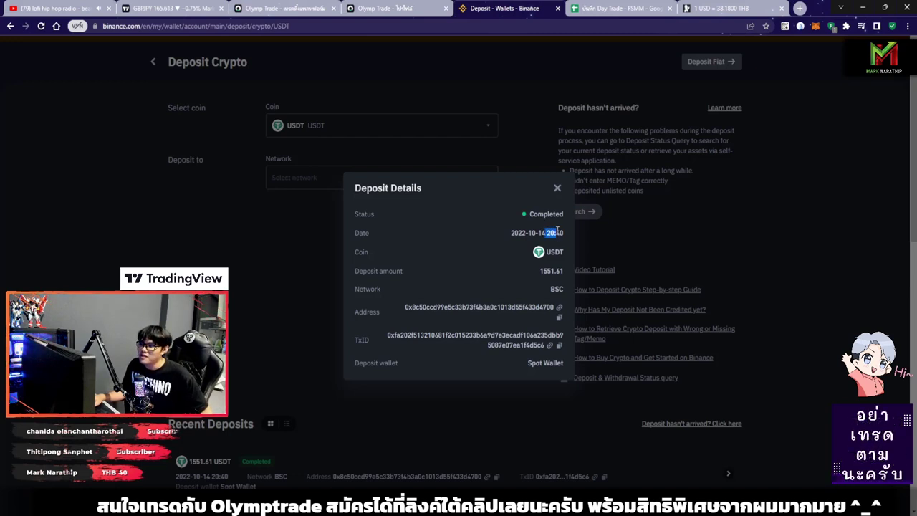
{"action": "left_click", "coordinate": [558, 245]}
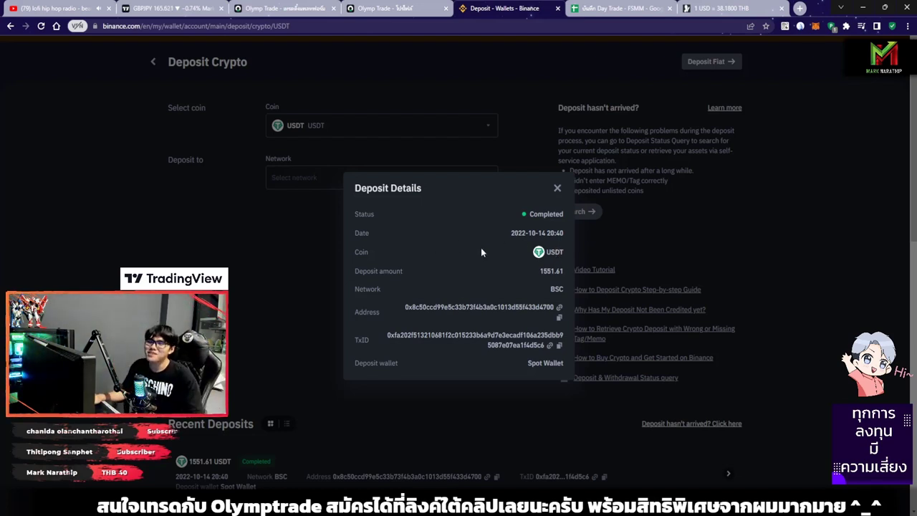
{"action": "left_click", "coordinate": [557, 190]}
{"action": "scroll", "coordinate": [448, 351], "scroll_direction": "up", "scroll_amount": 1}
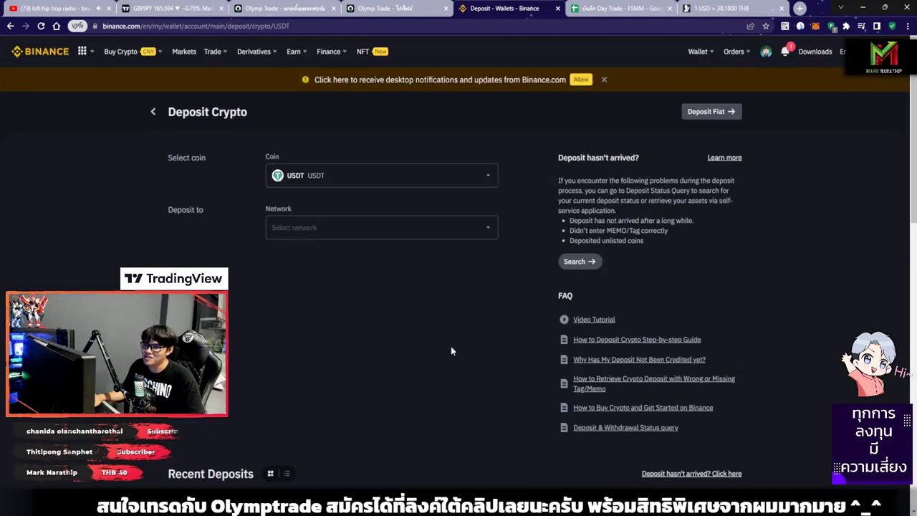
- Check the remaining balances on the Olymp Trade withdrawal page, then return to the recent deposits on Binance
{"action": "left_click", "coordinate": [393, 7]}
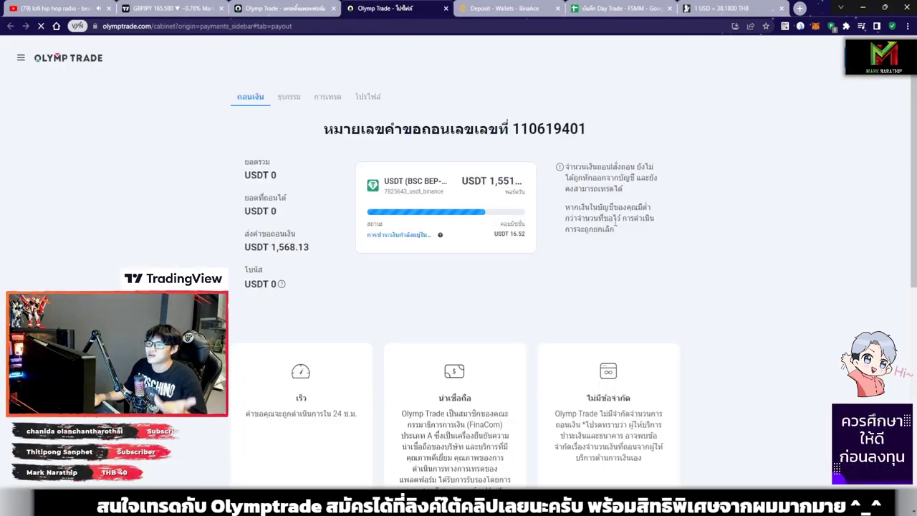
{"action": "left_click", "coordinate": [506, 6]}
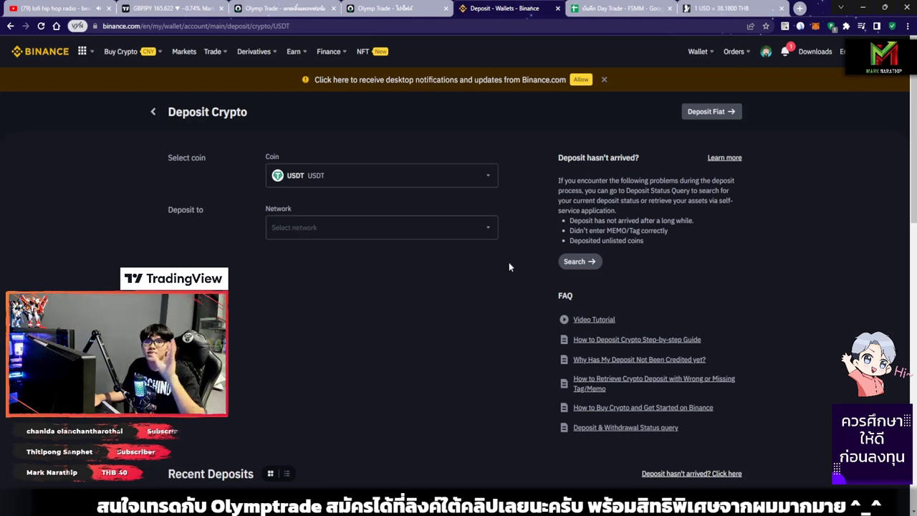
{"action": "scroll", "coordinate": [512, 271], "scroll_direction": "down", "scroll_amount": 1}
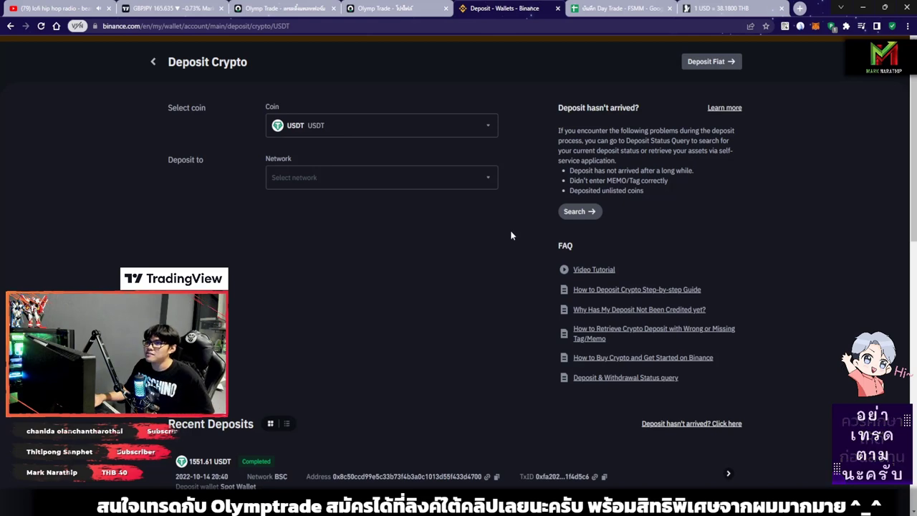
- Review the latest balance in the Day Trade log spreadsheet and convert 528.13 USD to THB in the MSN currency converter
{"action": "left_click", "coordinate": [607, 9]}
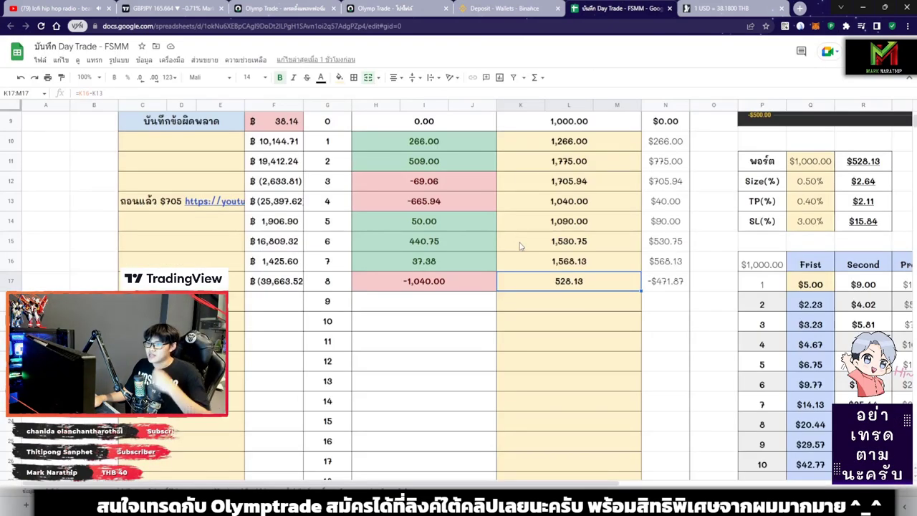
{"action": "scroll", "coordinate": [520, 243], "scroll_direction": "down", "scroll_amount": 2}
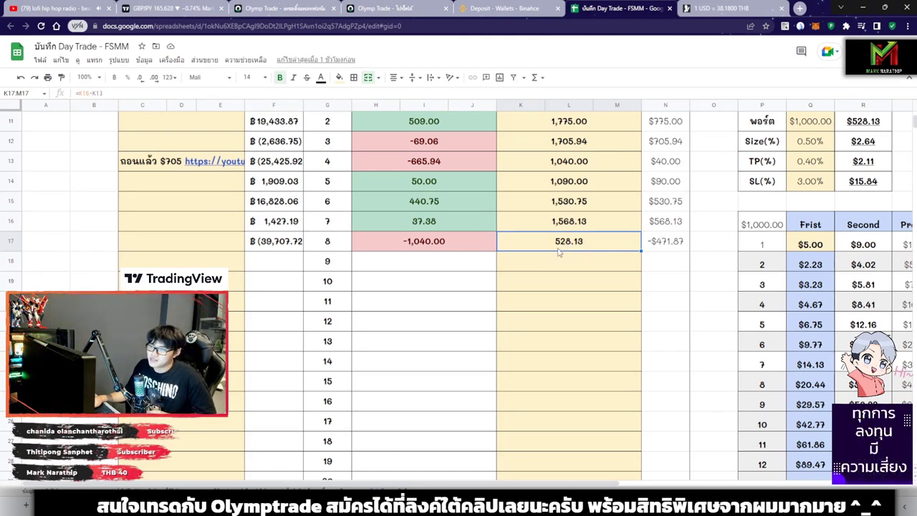
{"action": "left_click", "coordinate": [708, 7]}
{"action": "double_click", "coordinate": [352, 188]}
{"action": "key", "text": "BackSpace"}
{"action": "type", "text": "528.13"}
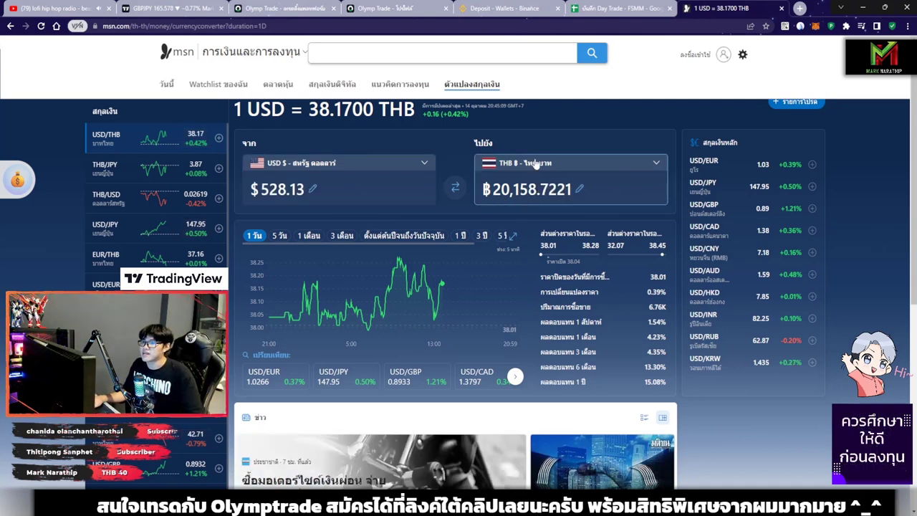
- Check the deposit amount in the Binance deposit details and convert 511.13 USD to THB in the MSN currency converter
{"action": "left_click", "coordinate": [459, 6]}
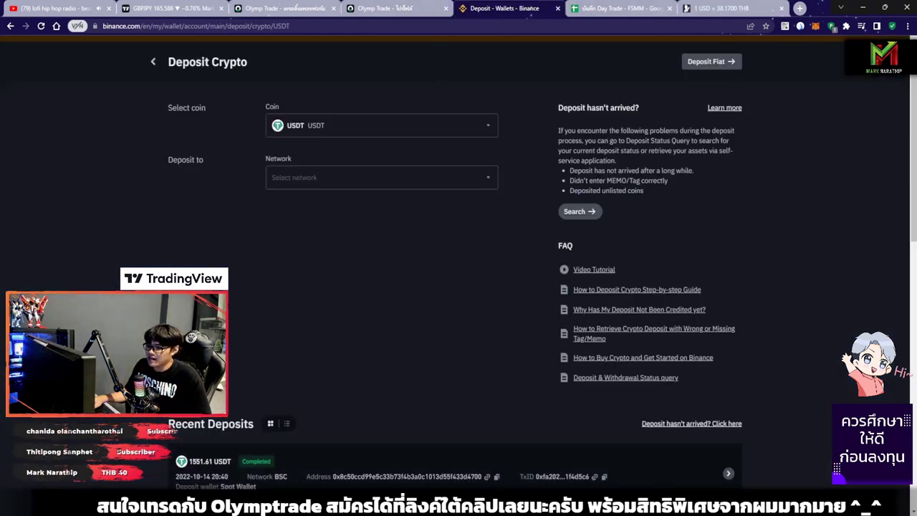
{"action": "left_click", "coordinate": [430, 473]}
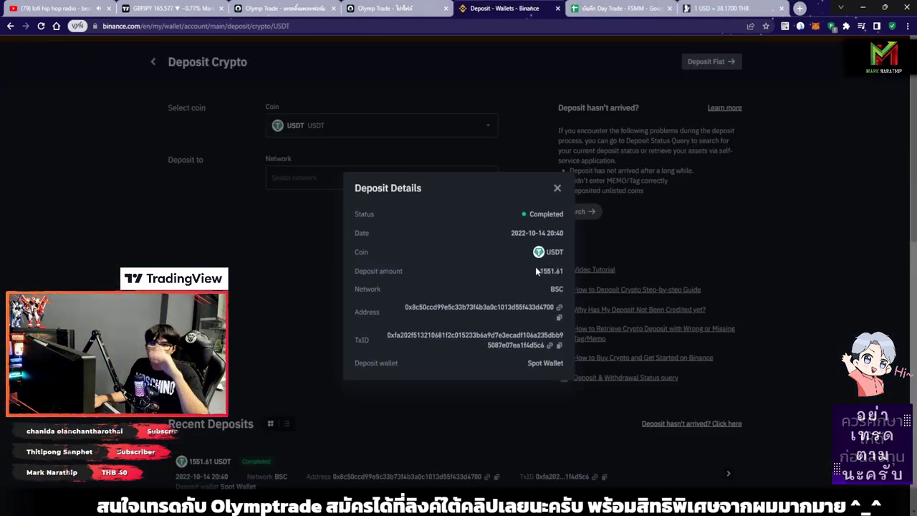
{"action": "left_click", "coordinate": [723, 8]}
{"action": "triple_click", "coordinate": [326, 195]}
{"action": "key", "text": "BackSpace"}
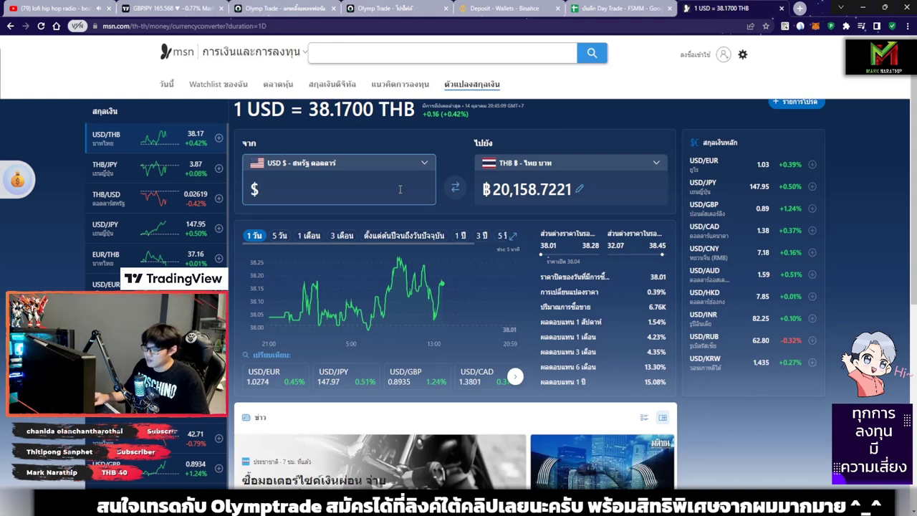
{"action": "type", "text": "511.13"}
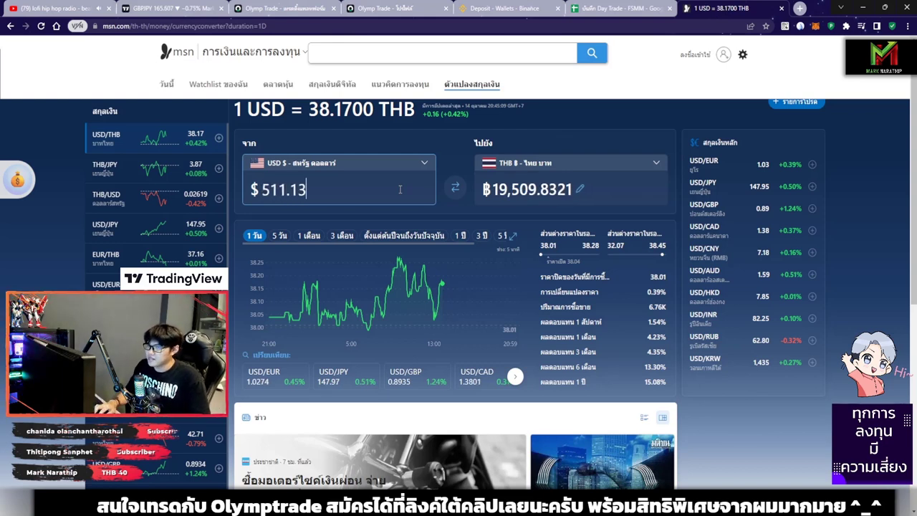
{"action": "left_click", "coordinate": [596, 200]}
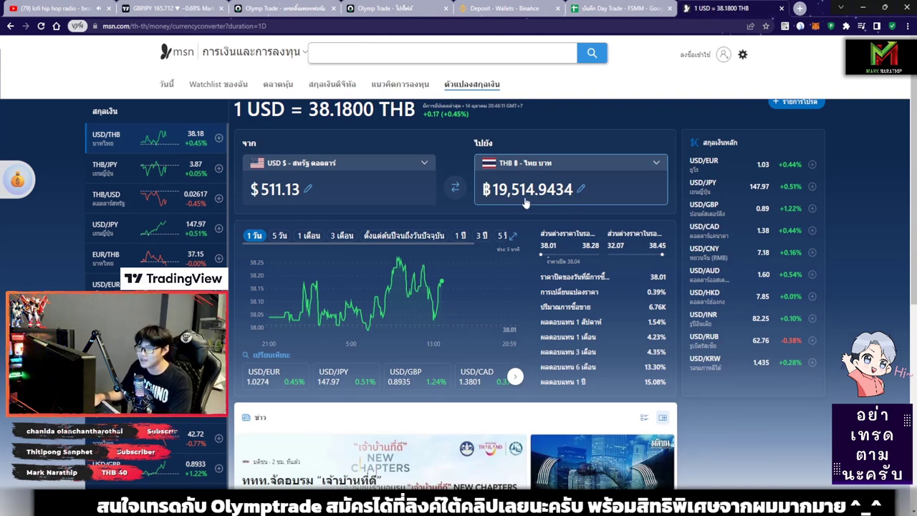
- Return to the Binance deposit details and examine the time the USDT deposit was credited
{"action": "left_click", "coordinate": [509, 10]}
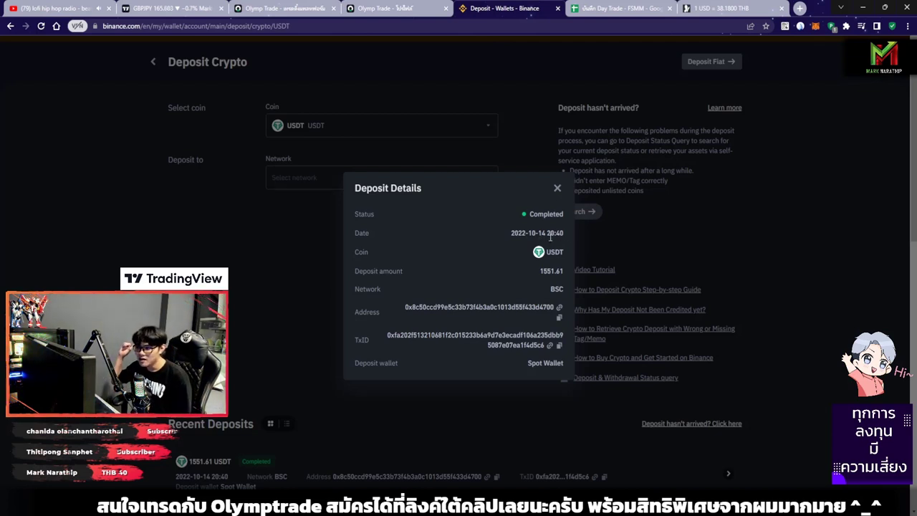
{"action": "left_click_drag", "start_coordinate": [566, 234], "coordinate": [545, 233]}
{"action": "left_click", "coordinate": [556, 249]}
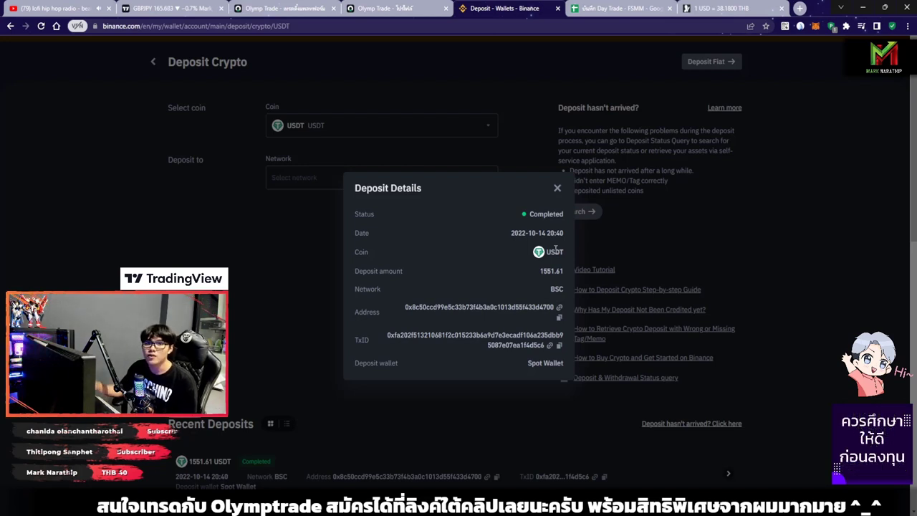